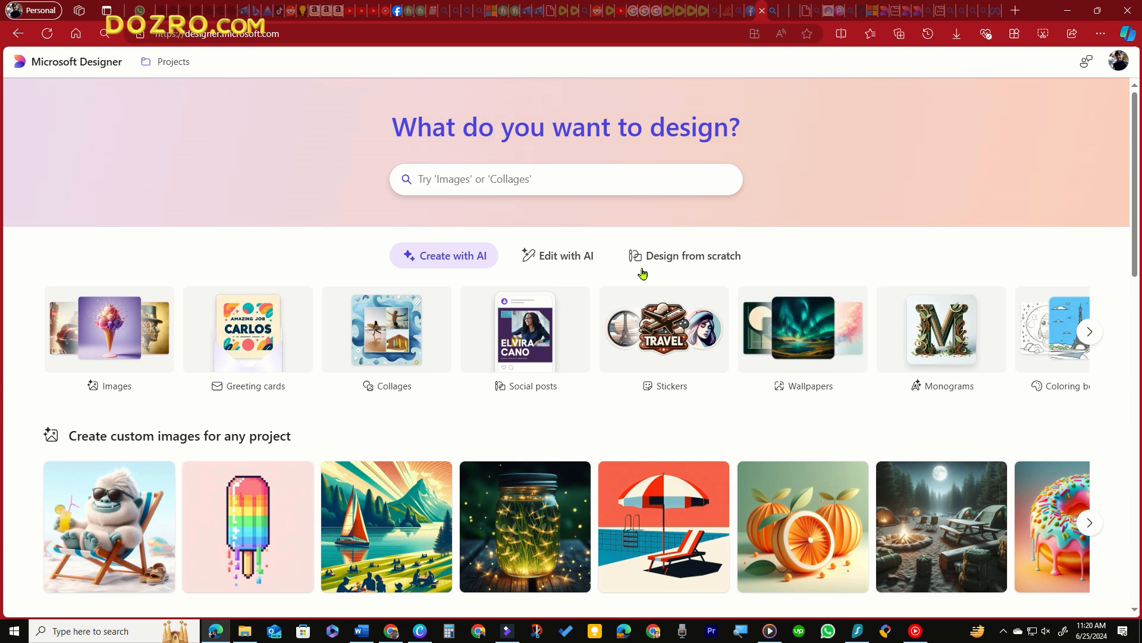
Step: Start a blank Instagram square post from scratch and open the resizing options for its canvas
{"action": "left_click", "coordinate": [680, 264]}
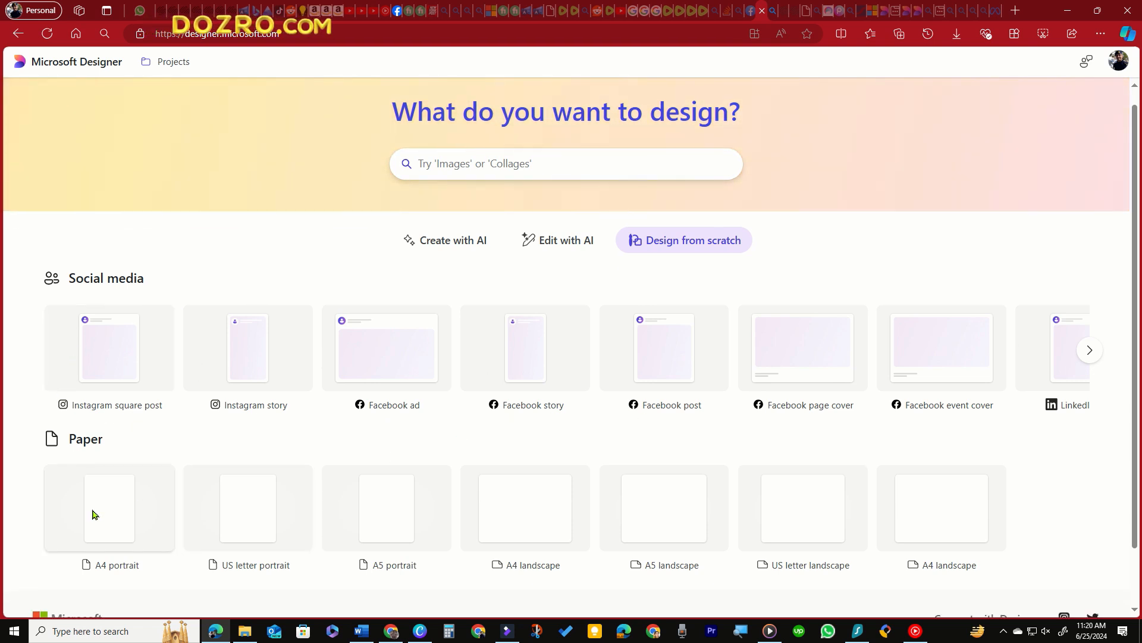
{"action": "scroll", "coordinate": [92, 512], "scroll_direction": "down", "scroll_amount": 2}
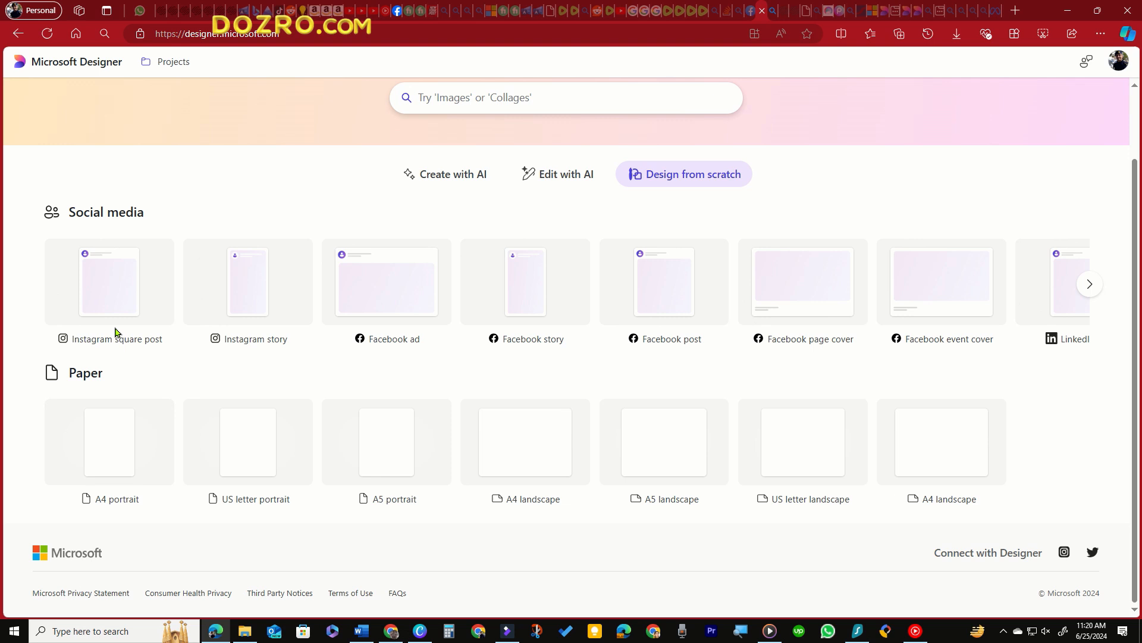
{"action": "left_click", "coordinate": [102, 291]}
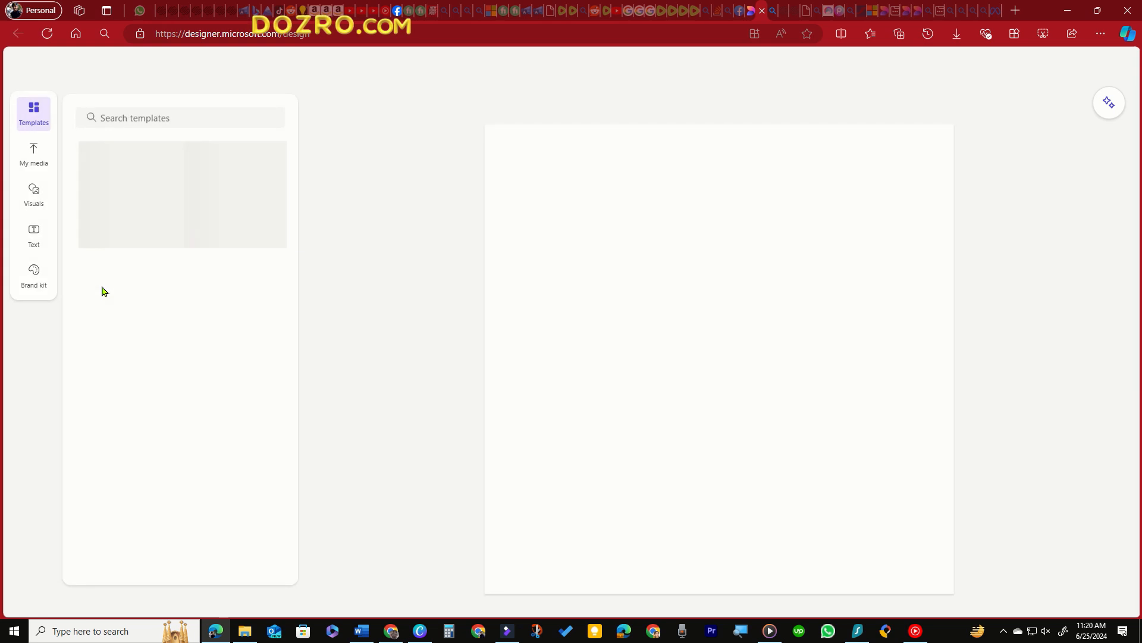
{"action": "left_click", "coordinate": [615, 291]}
{"action": "left_click", "coordinate": [809, 111]}
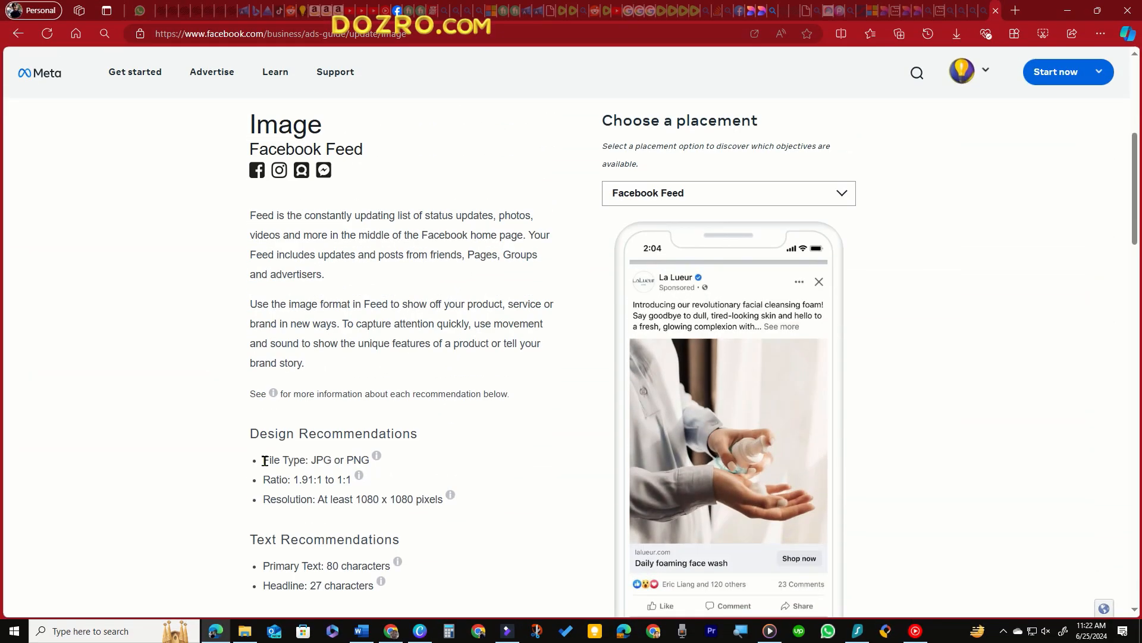
Step: Switch to the Meta ads guide and examine the recommended image resolution for Facebook Feed ads
{"action": "left_click_drag", "start_coordinate": [319, 499], "coordinate": [355, 500]}
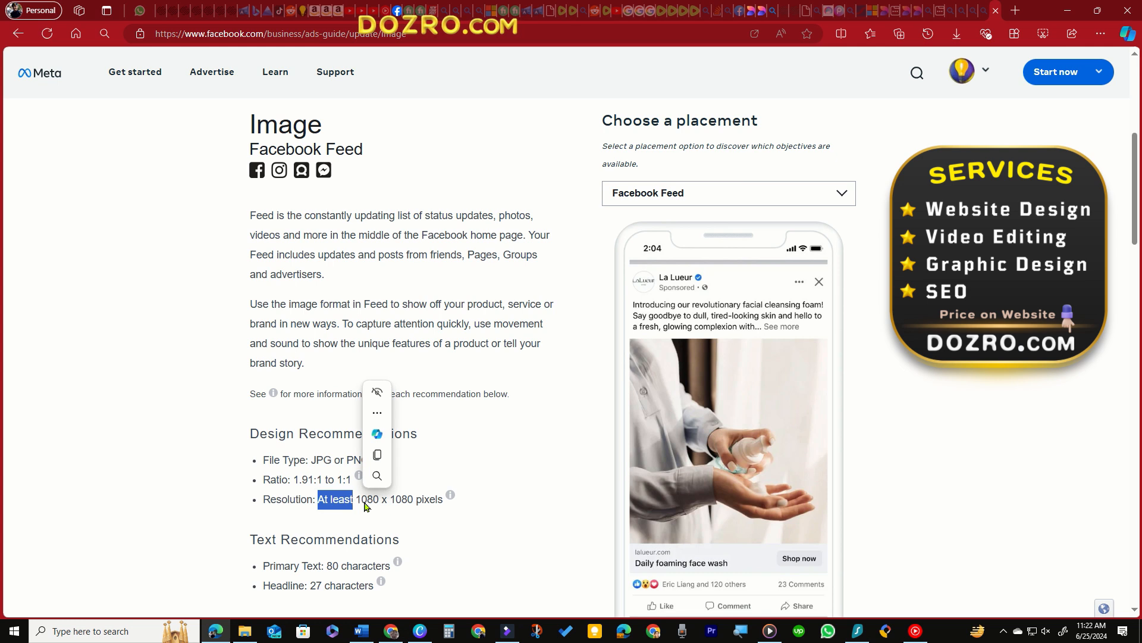
{"action": "left_click", "coordinate": [384, 511]}
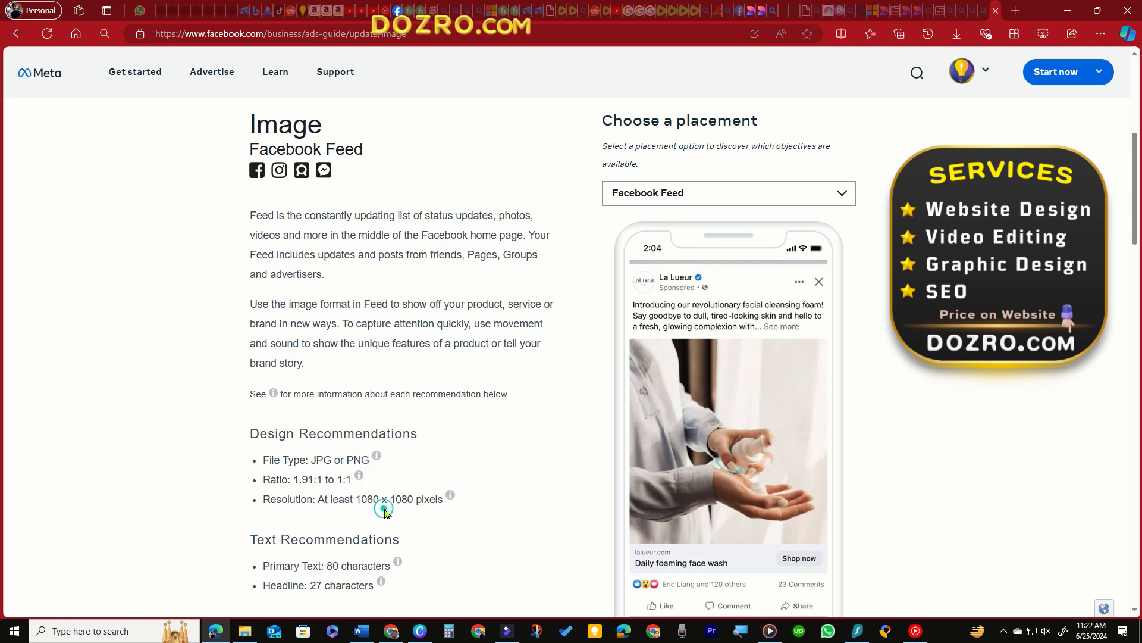
{"action": "left_click_drag", "start_coordinate": [320, 498], "coordinate": [463, 501]}
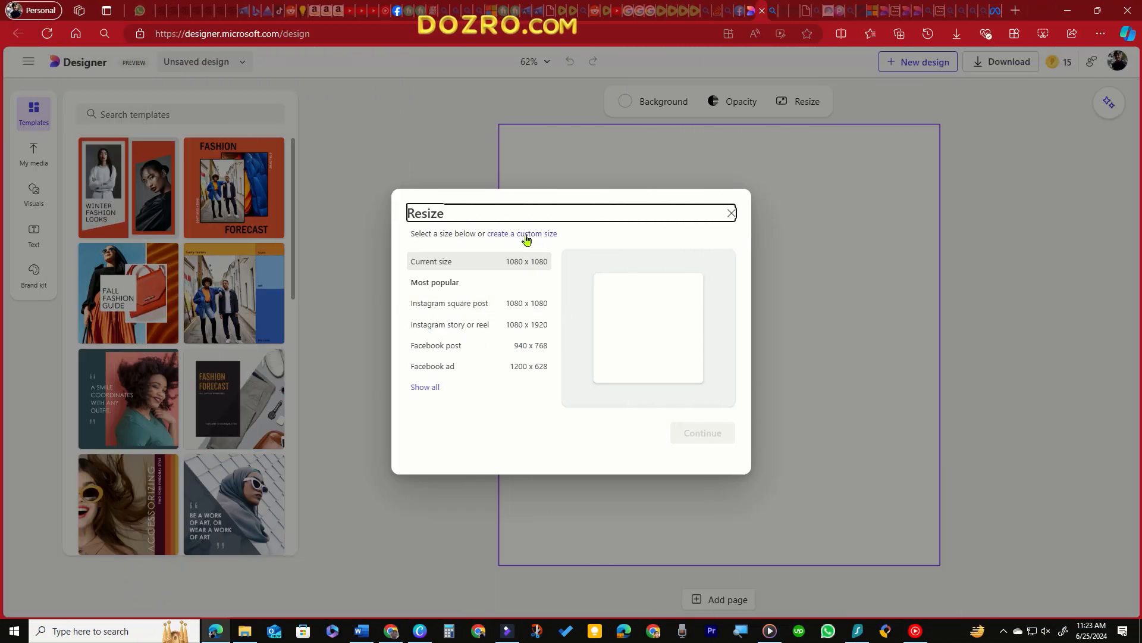
Step: Resize the design to a custom size of 1200 px wide by 1200 px high
{"action": "left_click", "coordinate": [524, 235]}
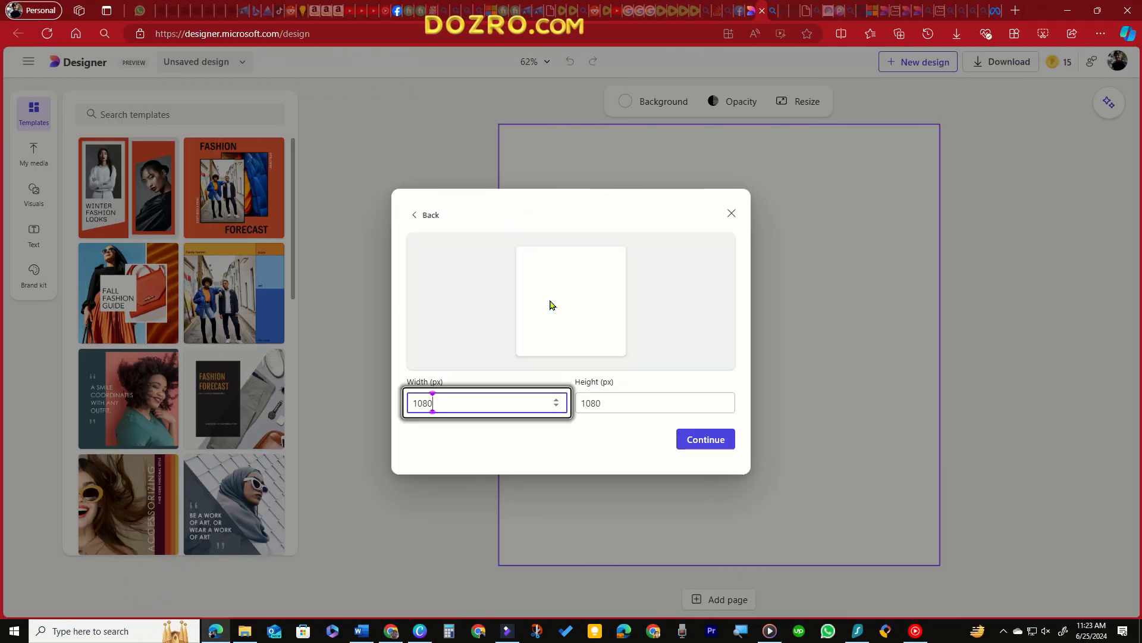
{"action": "double_click", "coordinate": [438, 402]}
{"action": "type", "text": "1200"}
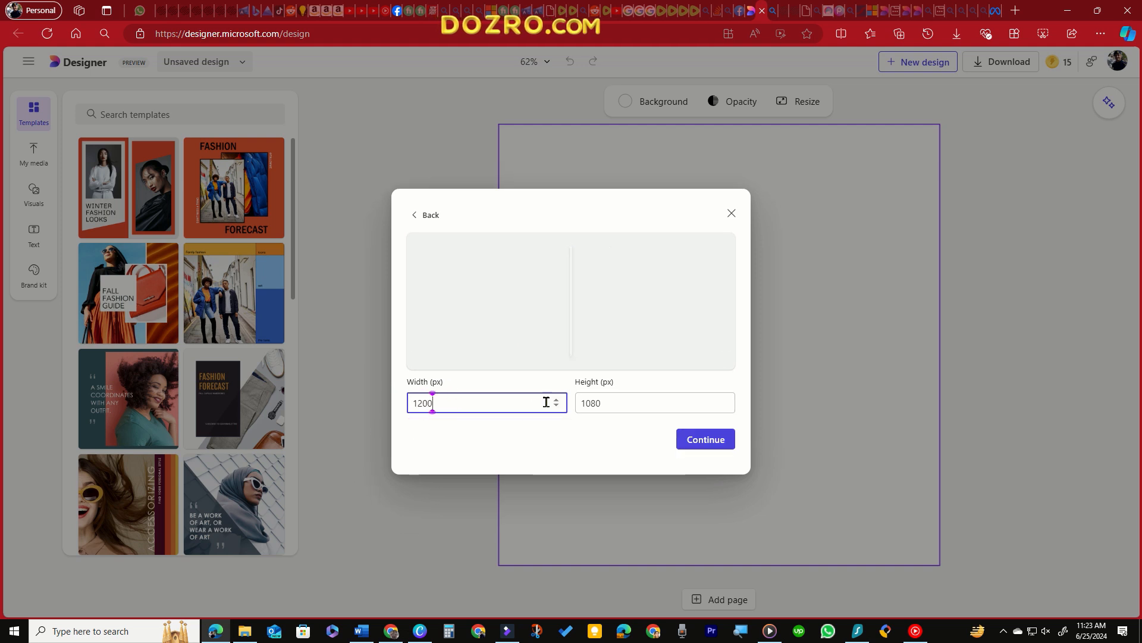
{"action": "left_click", "coordinate": [628, 400]}
{"action": "type", "text": "1200"}
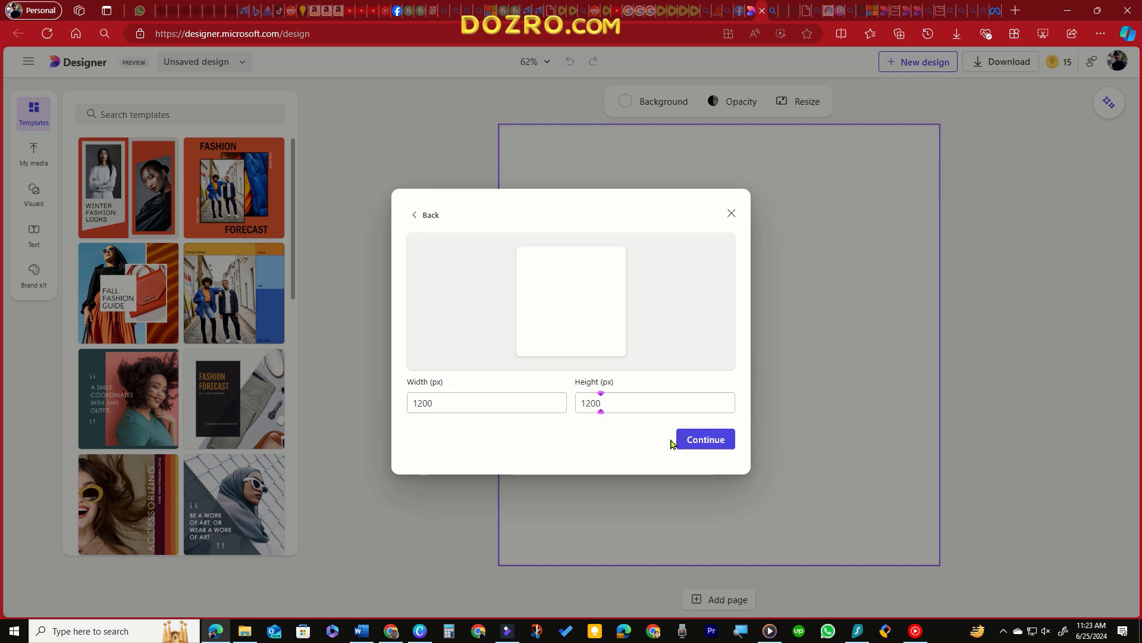
{"action": "left_click", "coordinate": [681, 441]}
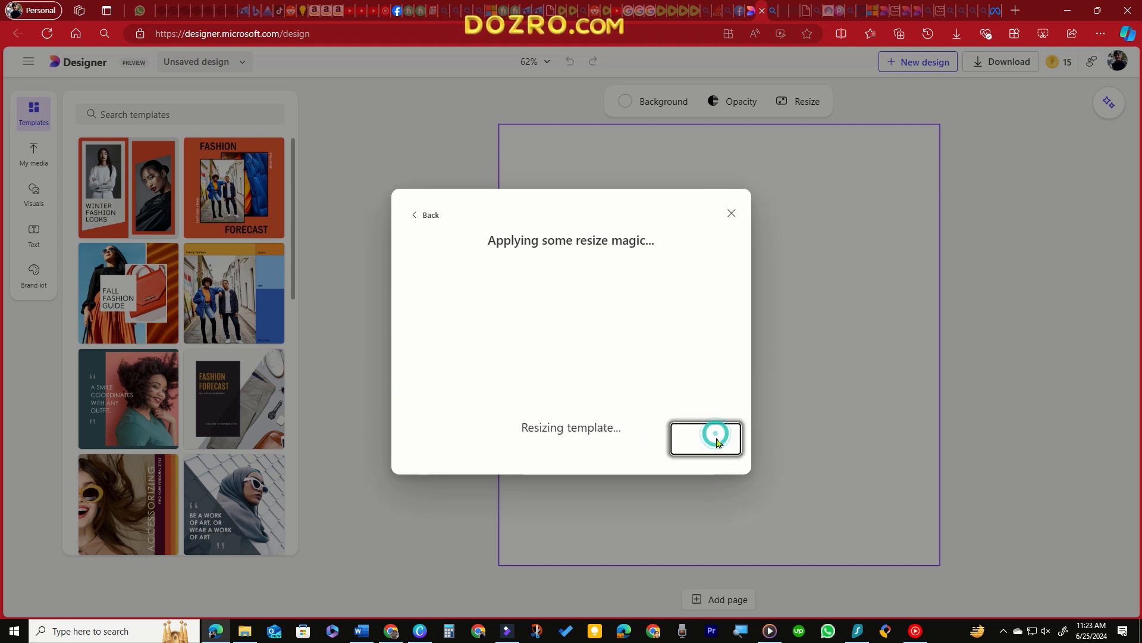
{"action": "left_click", "coordinate": [705, 452]}
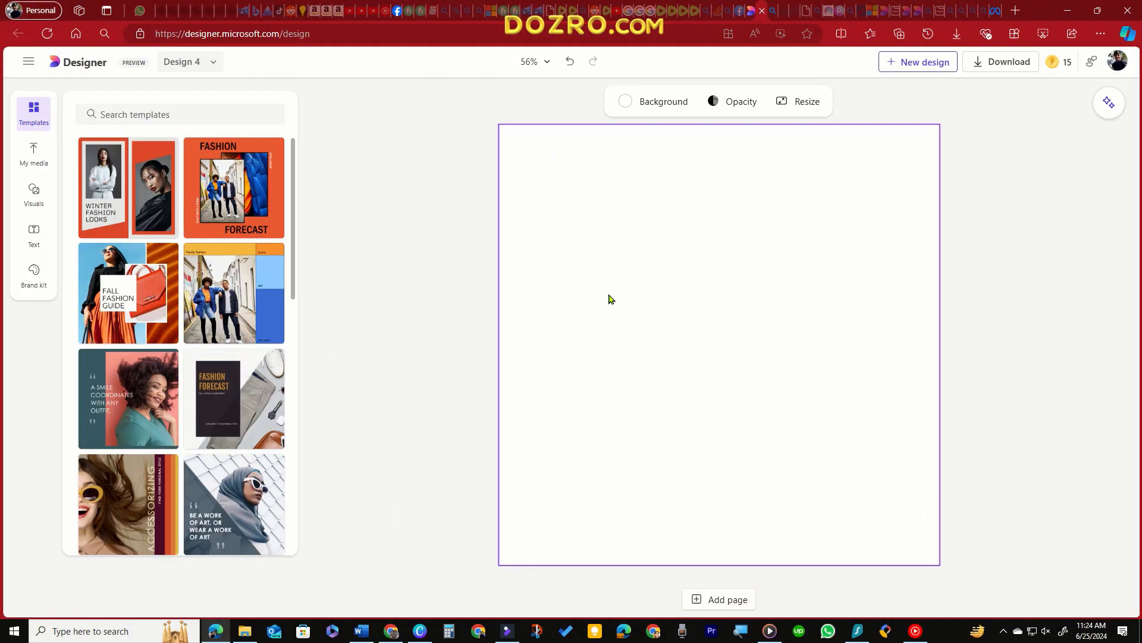
Step: Set the page background colour to the suggested medium grey
{"action": "left_click", "coordinate": [662, 102]}
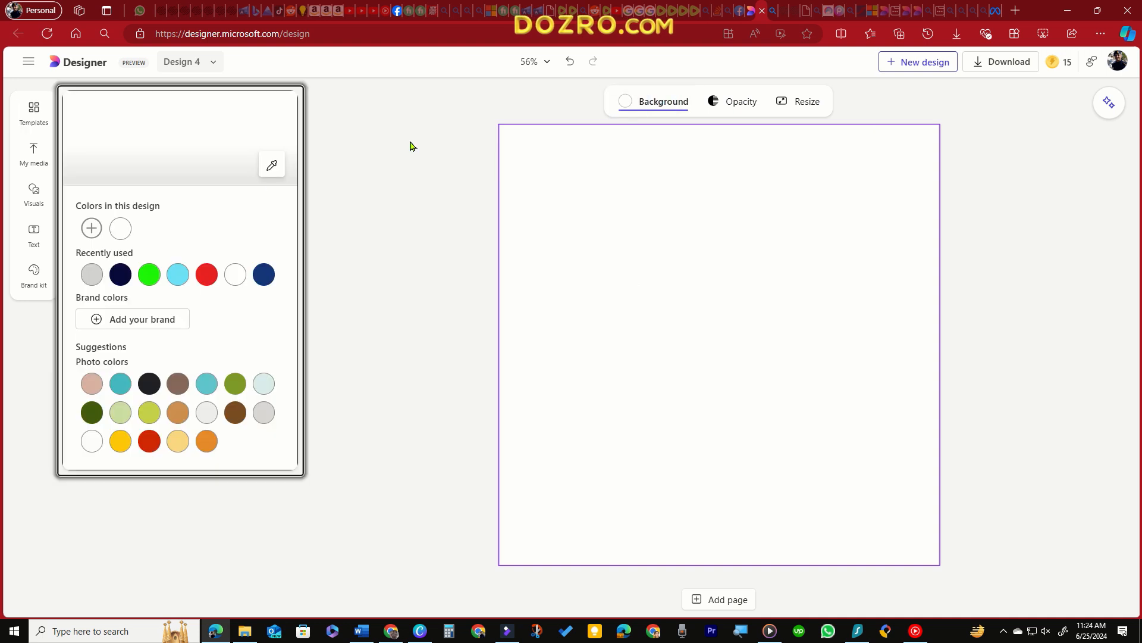
{"action": "left_click", "coordinate": [142, 284]}
{"action": "left_click", "coordinate": [176, 395]}
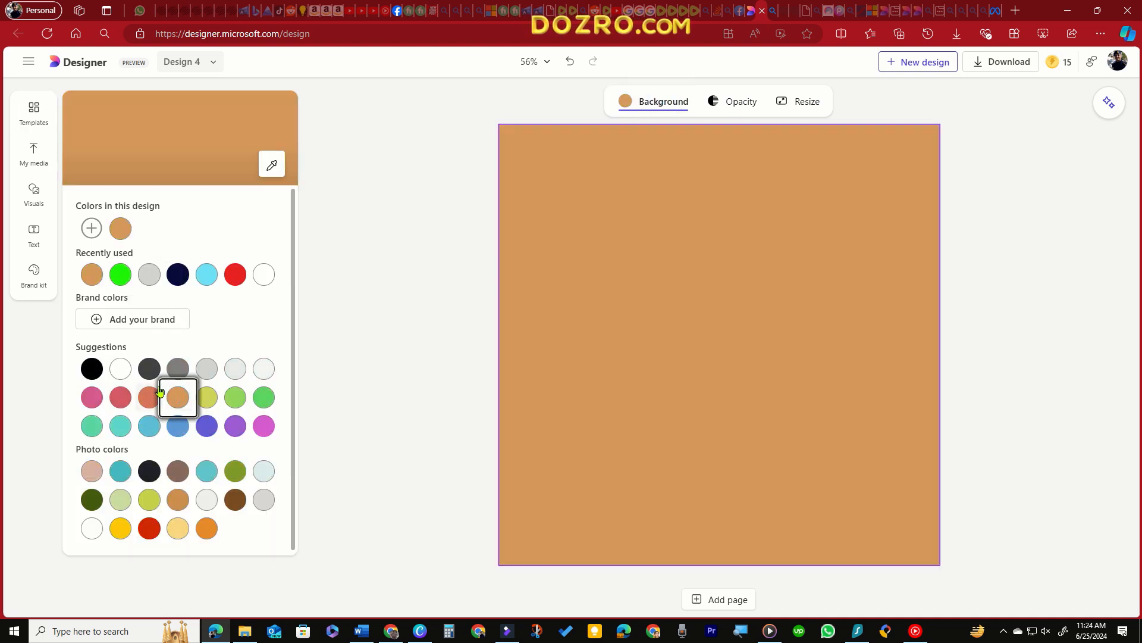
{"action": "left_click", "coordinate": [178, 369]}
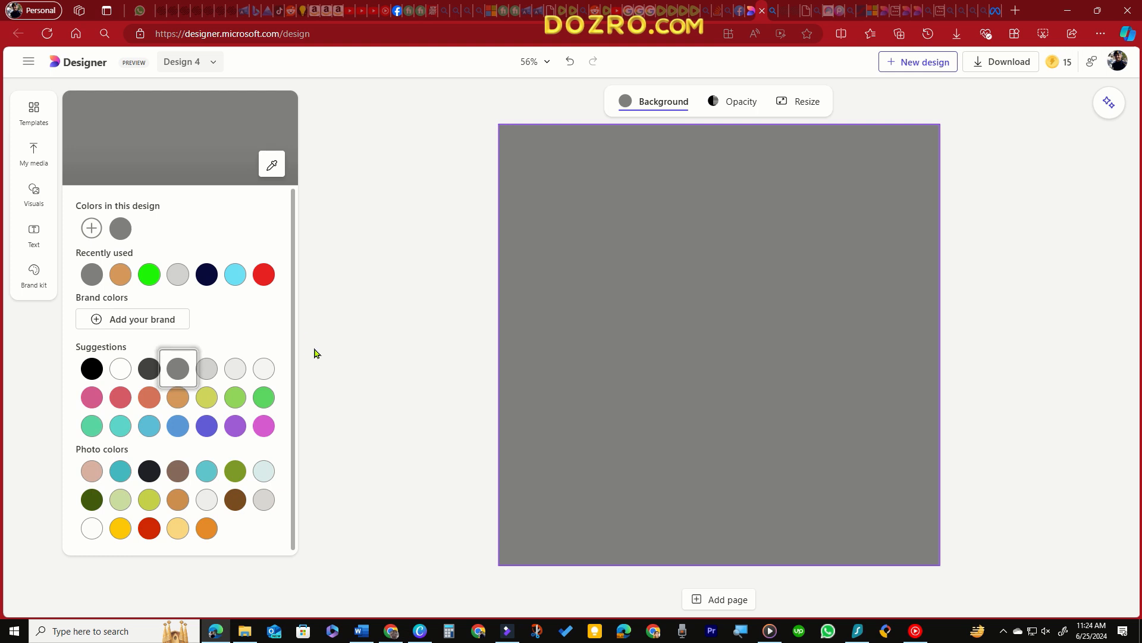
Step: Add the dark blue image from the gradient background graphics and set it as the page background
{"action": "left_click", "coordinate": [34, 196]}
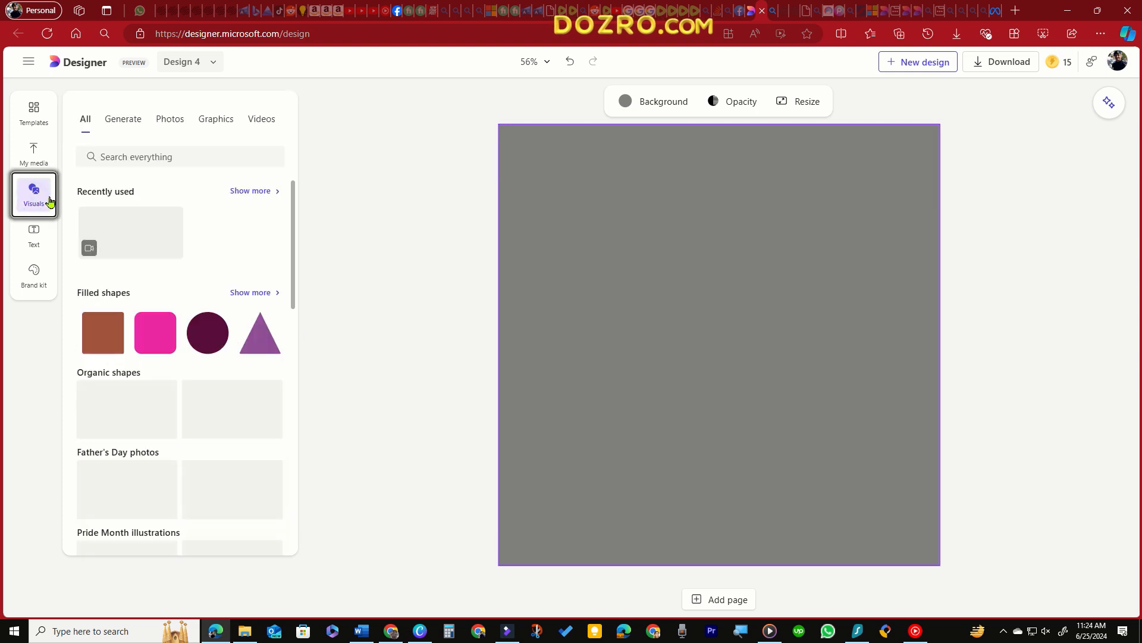
{"action": "left_click", "coordinate": [213, 121]}
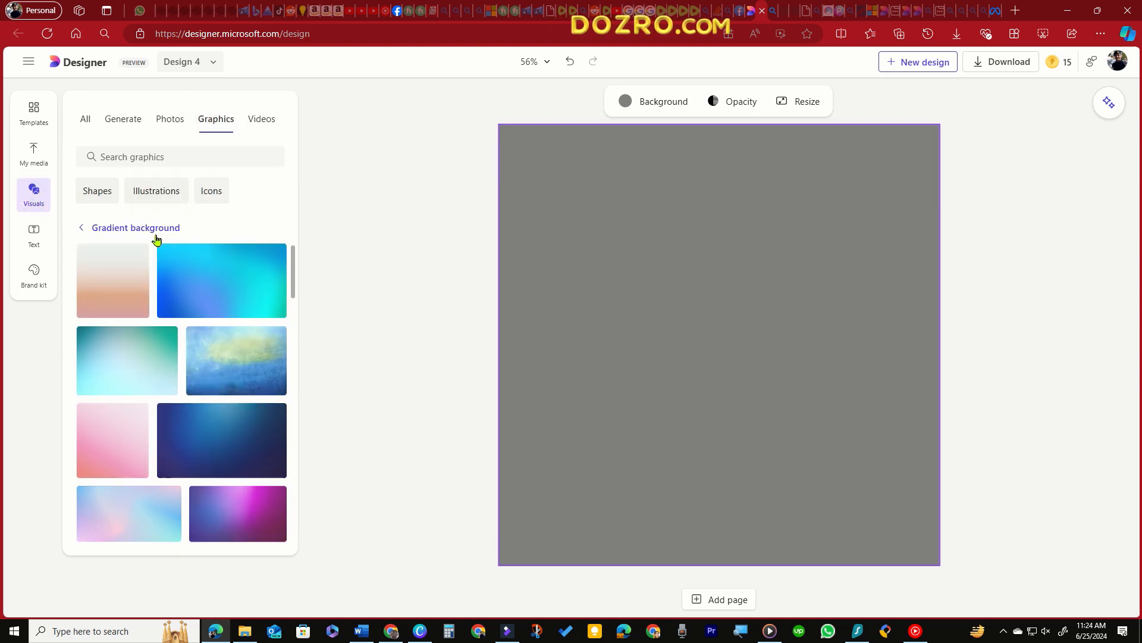
{"action": "left_click", "coordinate": [210, 445]}
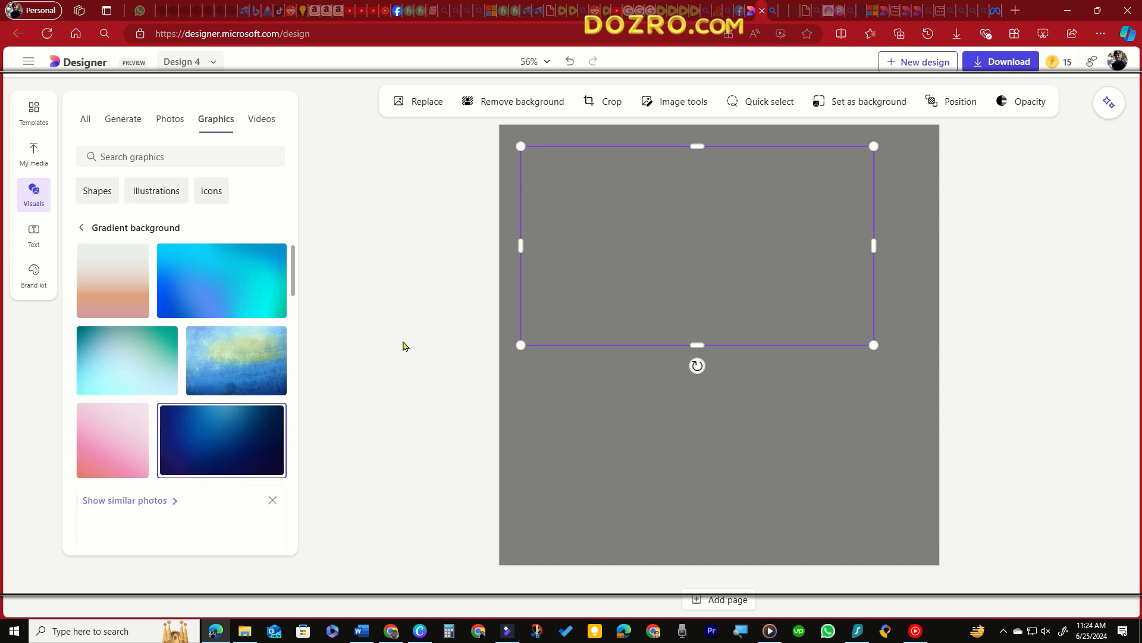
{"action": "left_click", "coordinate": [864, 101]}
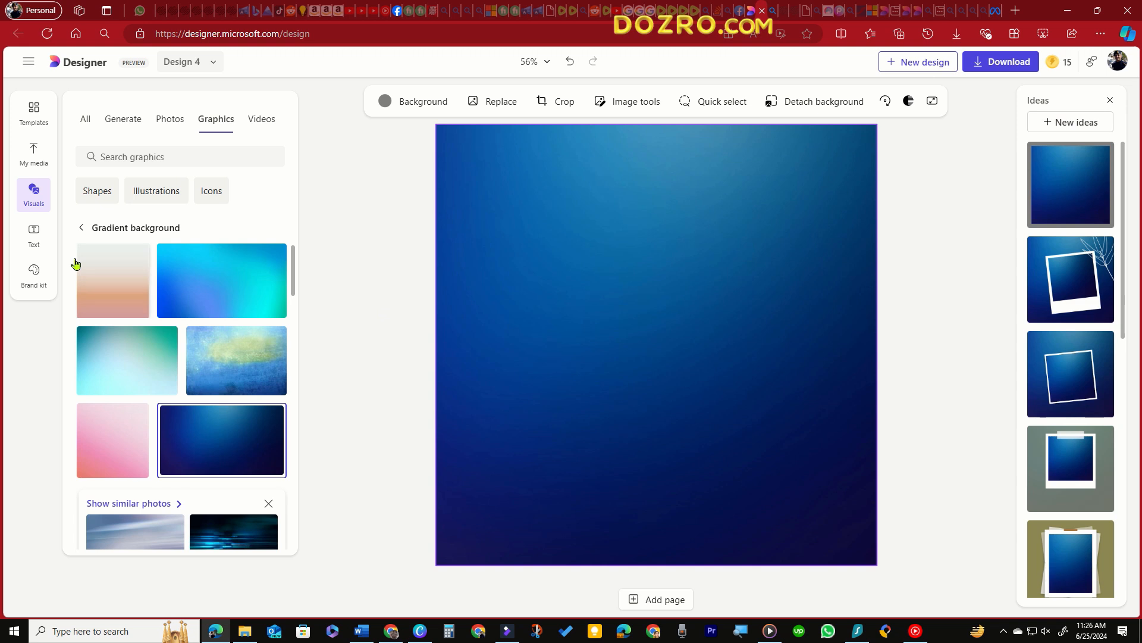
Step: Add the "BEST DAY EVER" styled text to the page and change its wording to "DOZRO"
{"action": "left_click", "coordinate": [34, 235]}
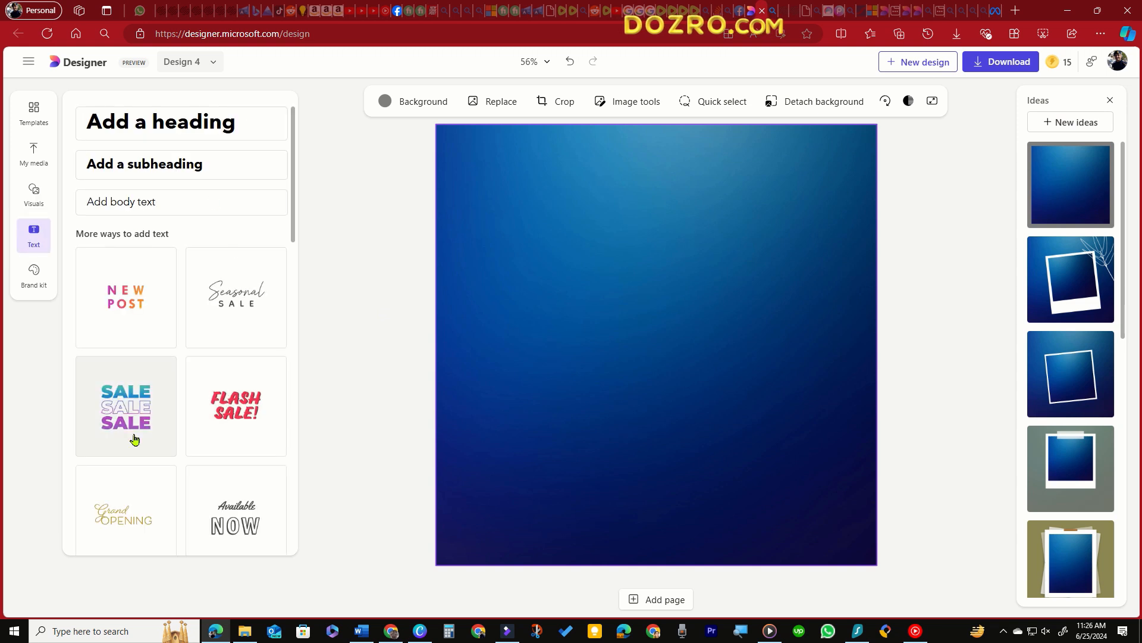
{"action": "scroll", "coordinate": [134, 439], "scroll_direction": "down", "scroll_amount": 10}
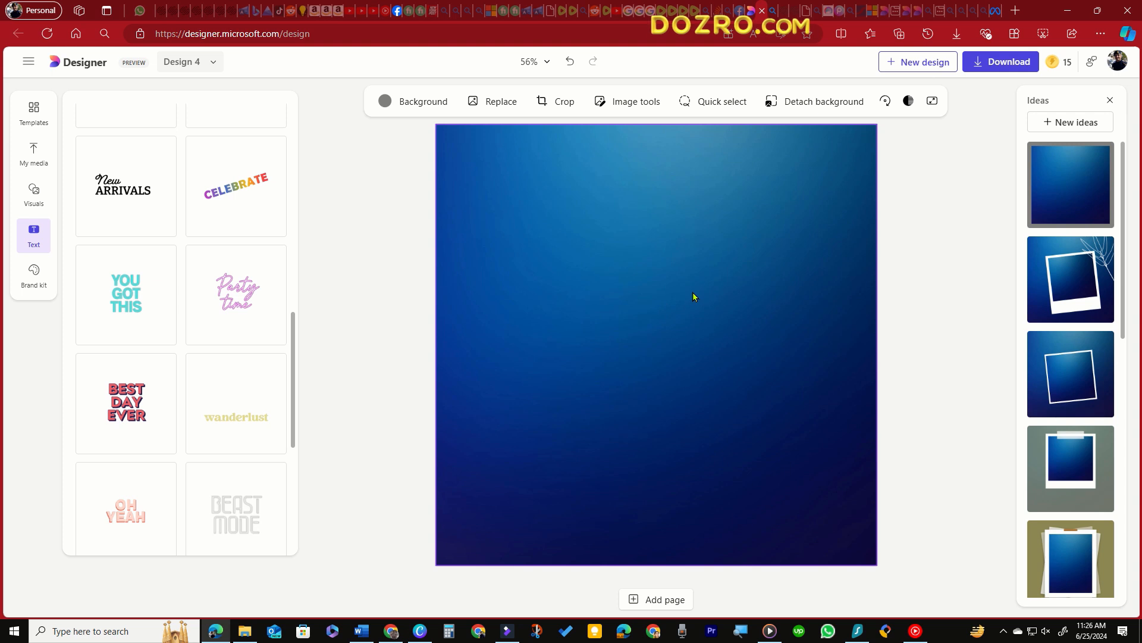
{"action": "type", "text": "DOZRO"}
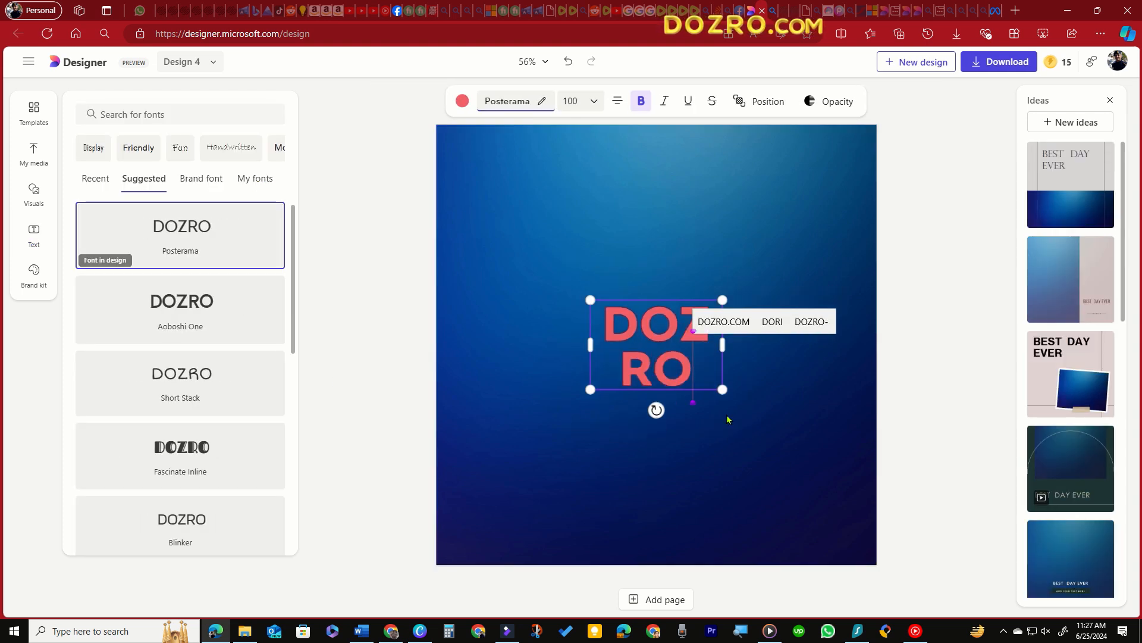
Step: Enlarge the DOZRO text to about 841 × 185 on one line and place it near the page's lower edge
{"action": "left_click_drag", "start_coordinate": [722, 345], "coordinate": [865, 442]}
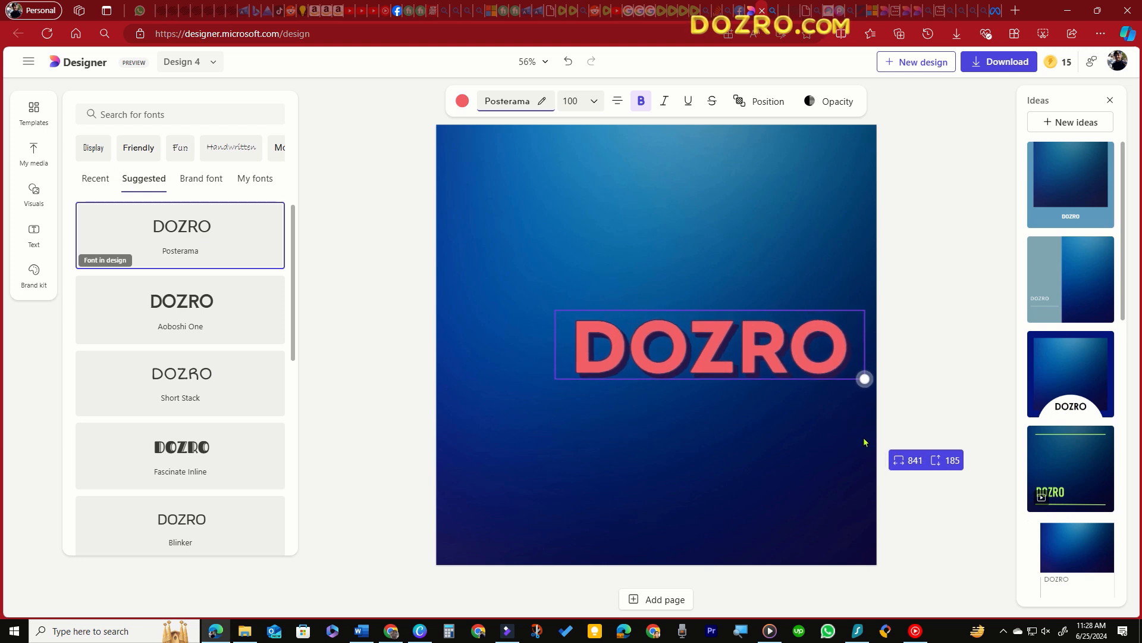
{"action": "left_click_drag", "start_coordinate": [765, 357], "coordinate": [771, 229]}
{"action": "left_click_drag", "start_coordinate": [786, 283], "coordinate": [670, 506]}
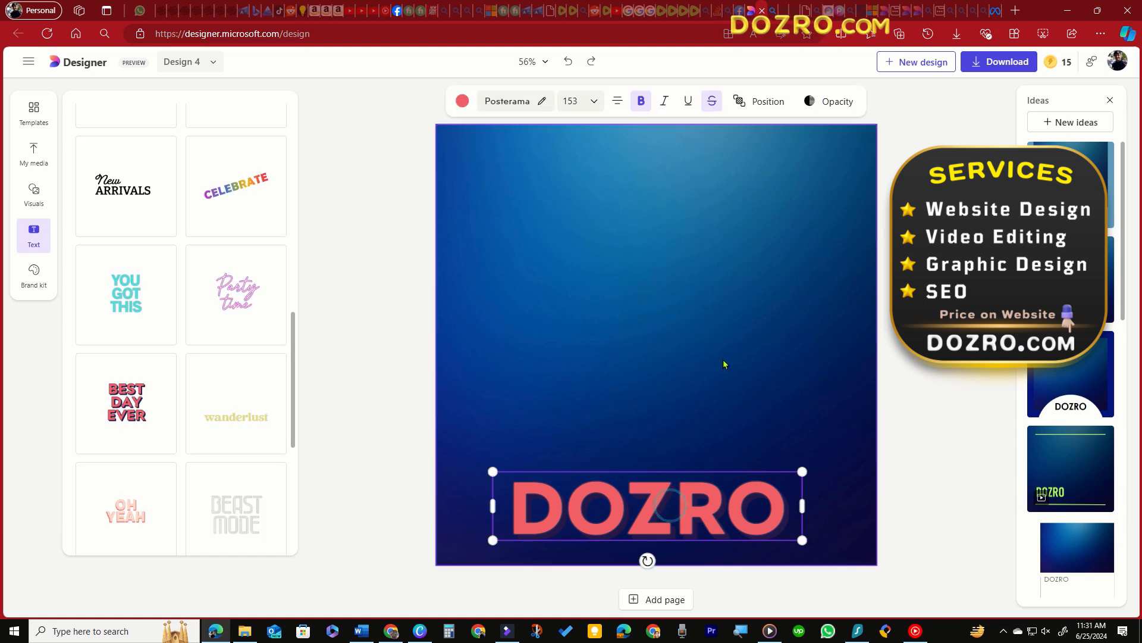
Step: Try strikethrough, underline and italic formatting on the DOZRO text
{"action": "left_click", "coordinate": [829, 101]}
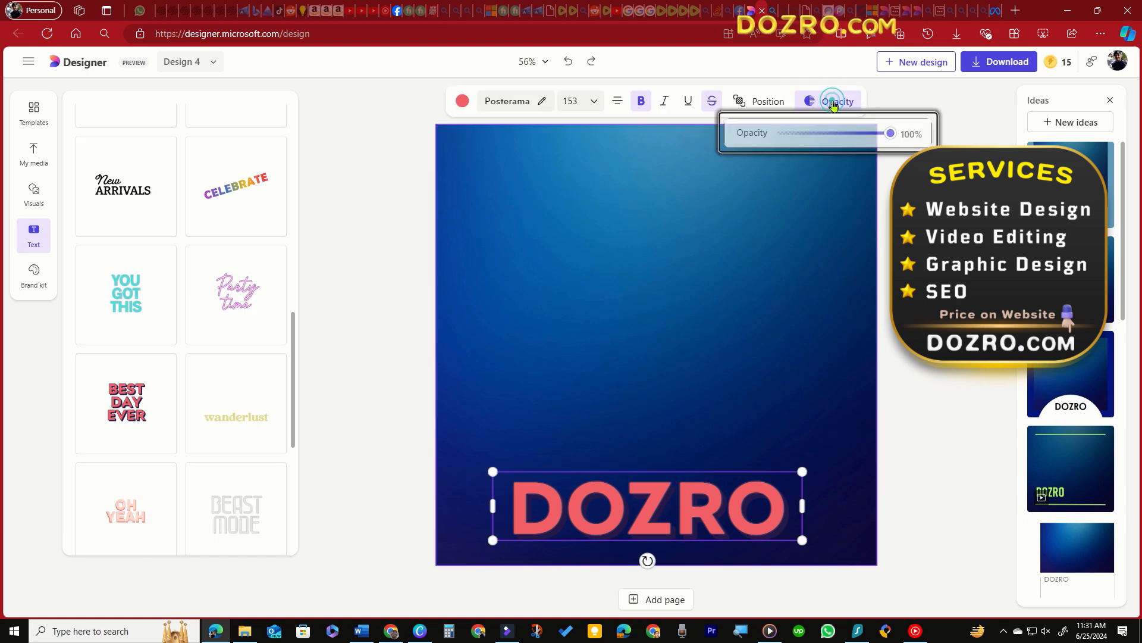
{"action": "left_click", "coordinate": [711, 102]}
{"action": "left_click", "coordinate": [711, 102]}
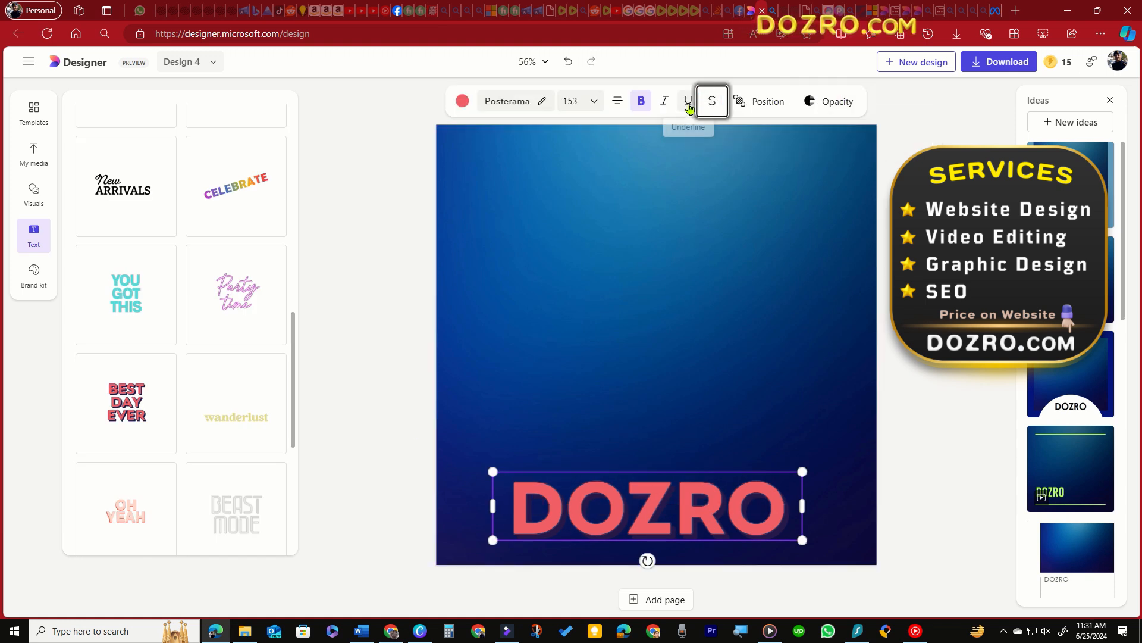
{"action": "left_click", "coordinate": [688, 106]}
{"action": "left_click", "coordinate": [689, 106]}
{"action": "left_click", "coordinate": [664, 111]}
{"action": "left_click", "coordinate": [664, 111]}
{"action": "left_click", "coordinate": [664, 111]}
{"action": "left_click", "coordinate": [664, 110]}
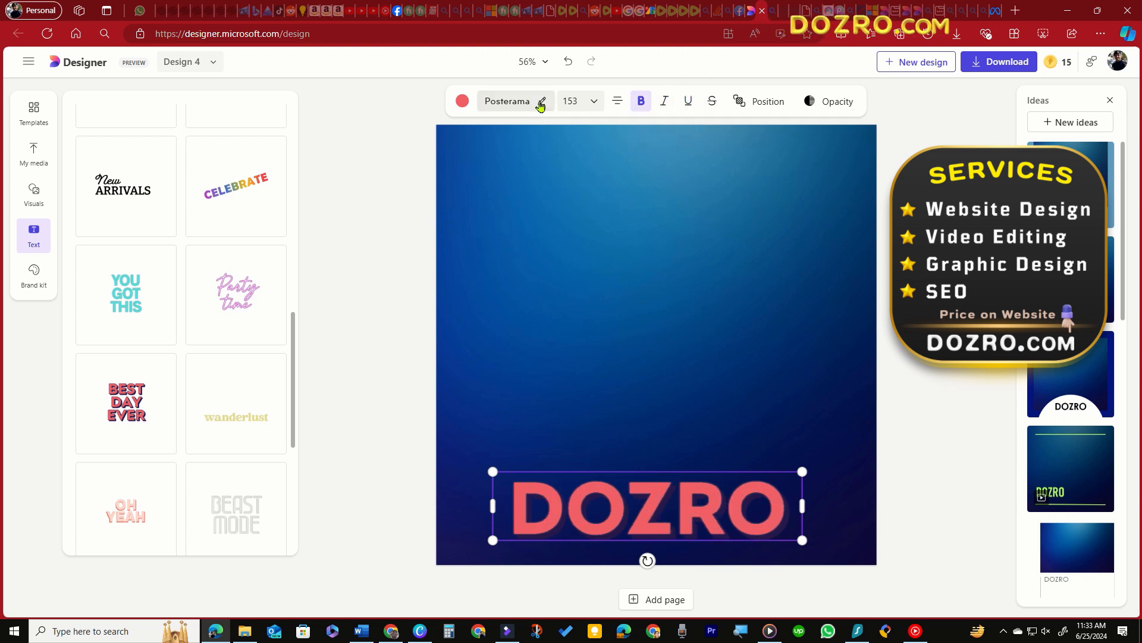
Step: View the custom font upload option for the DOZRO text and browse the most popular families on Google Fonts
{"action": "left_click", "coordinate": [541, 106]}
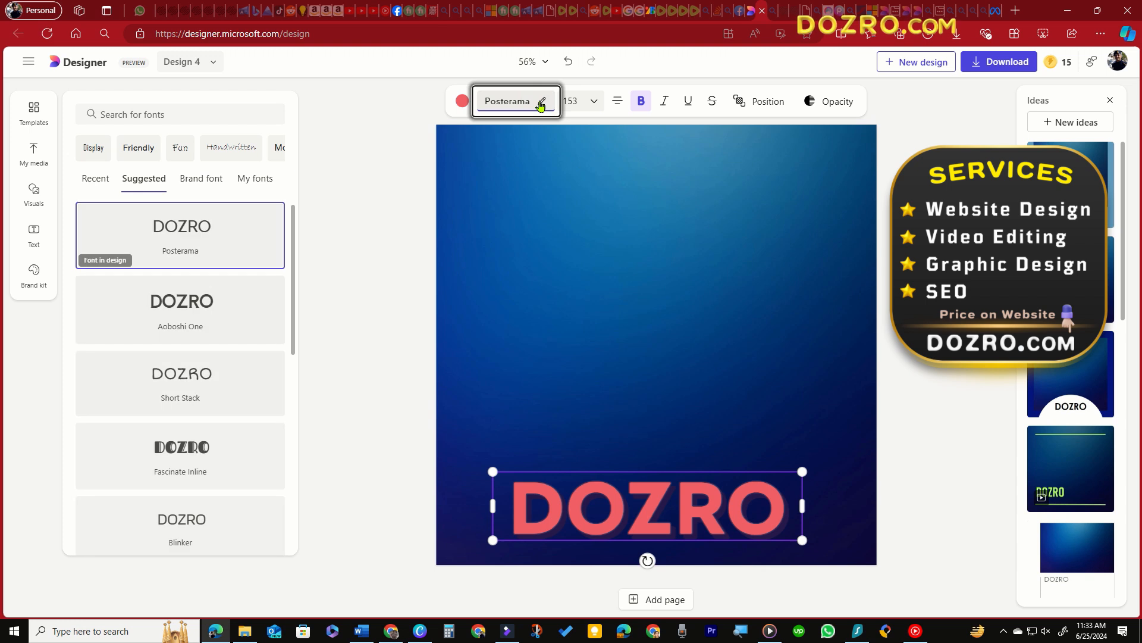
{"action": "left_click", "coordinate": [254, 179]}
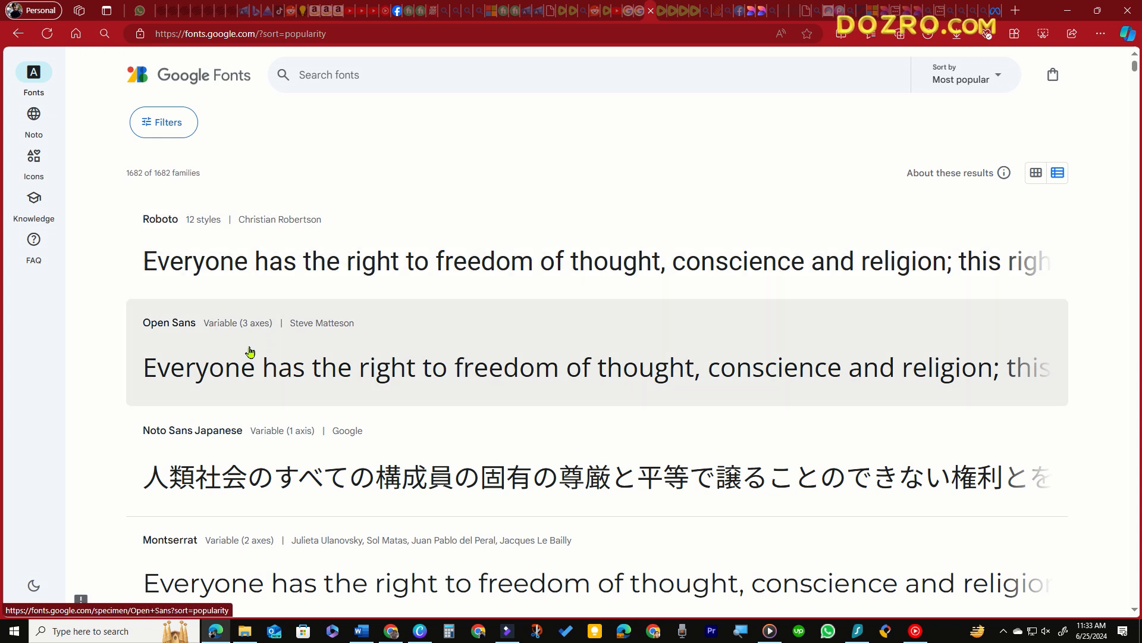
{"action": "scroll", "coordinate": [229, 482], "scroll_direction": "down", "scroll_amount": 5}
{"action": "scroll", "coordinate": [229, 483], "scroll_direction": "down", "scroll_amount": 6}
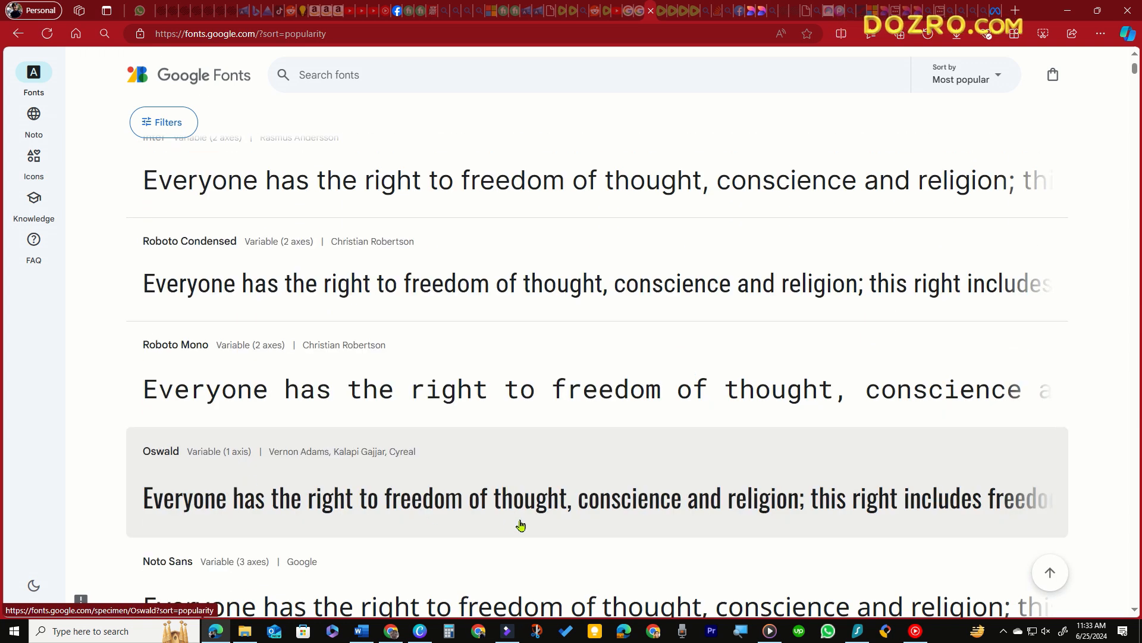
{"action": "scroll", "coordinate": [615, 533], "scroll_direction": "down", "scroll_amount": 1}
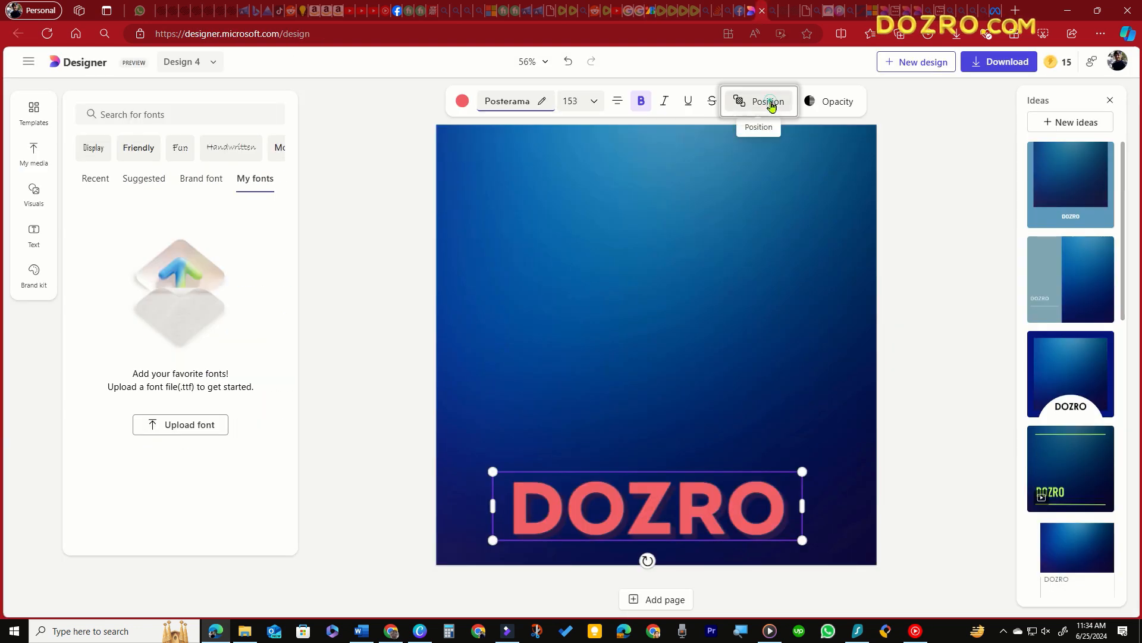
{"action": "left_click", "coordinate": [772, 106]}
{"action": "key", "text": "Escape"}
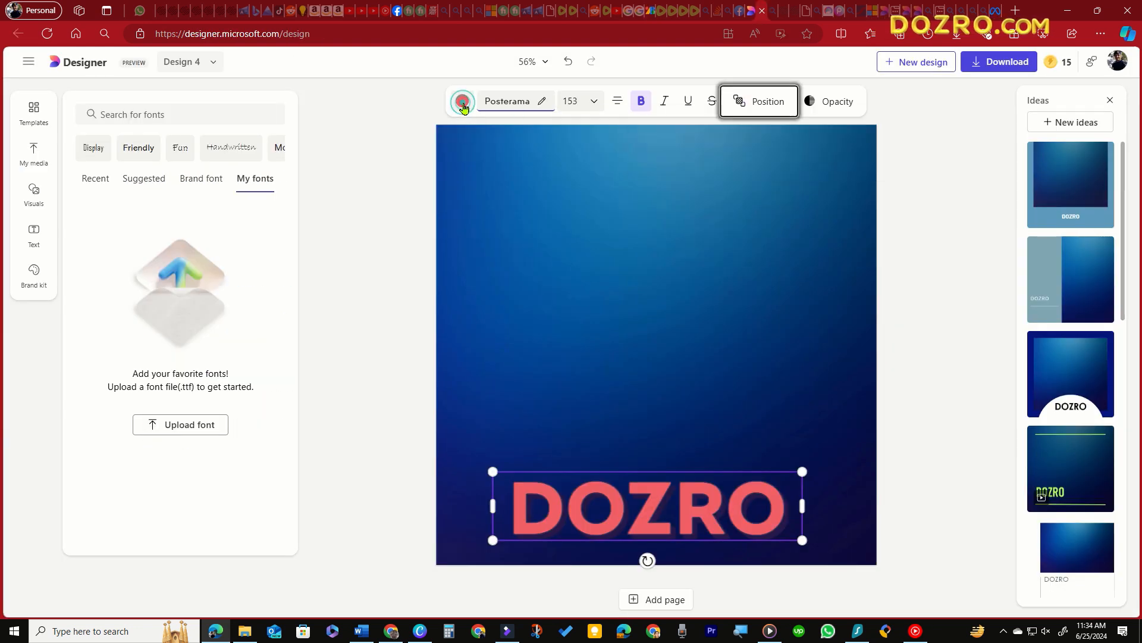
Step: Set the DOZRO text colour to the suggested light grey
{"action": "left_click", "coordinate": [463, 106]}
{"action": "left_click", "coordinate": [120, 394]}
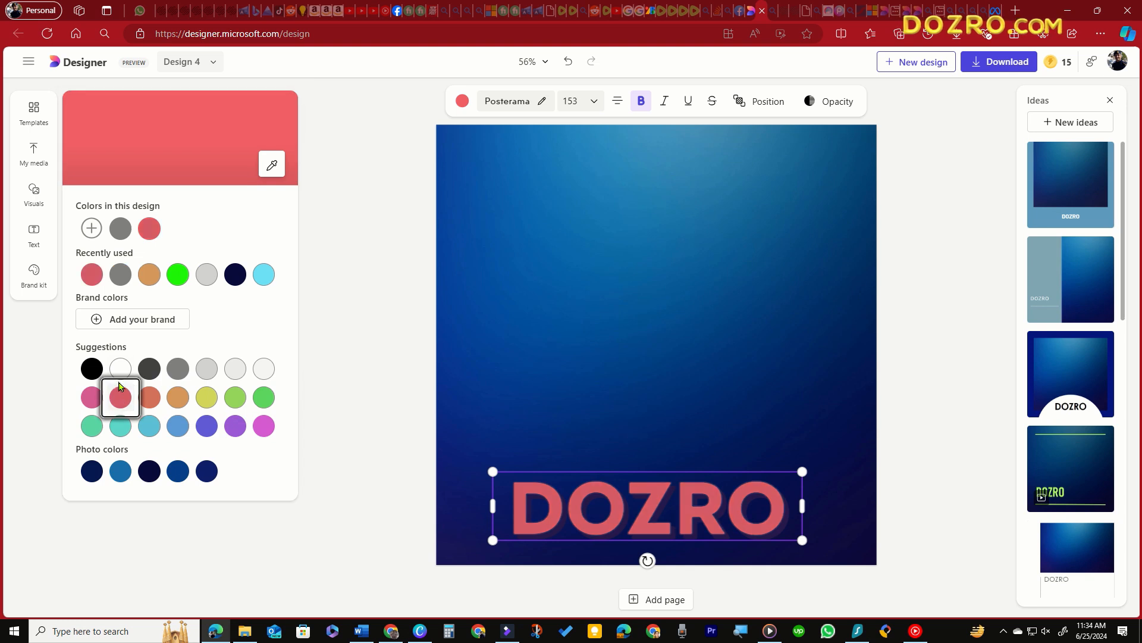
{"action": "left_click", "coordinate": [120, 369]}
{"action": "left_click", "coordinate": [207, 471]}
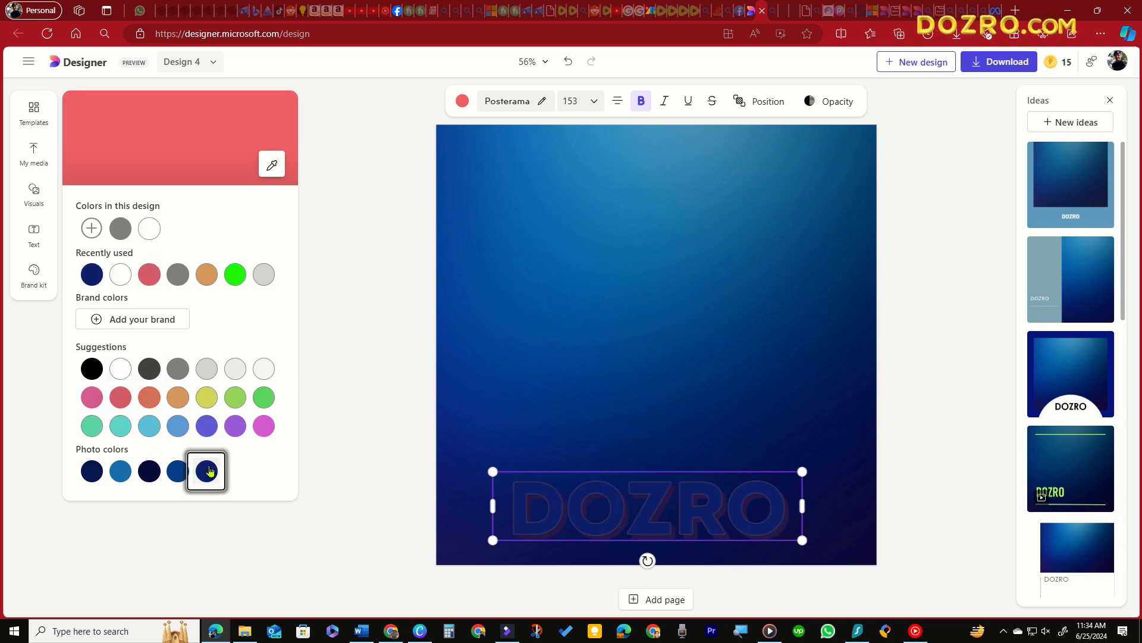
{"action": "left_click", "coordinate": [208, 369]}
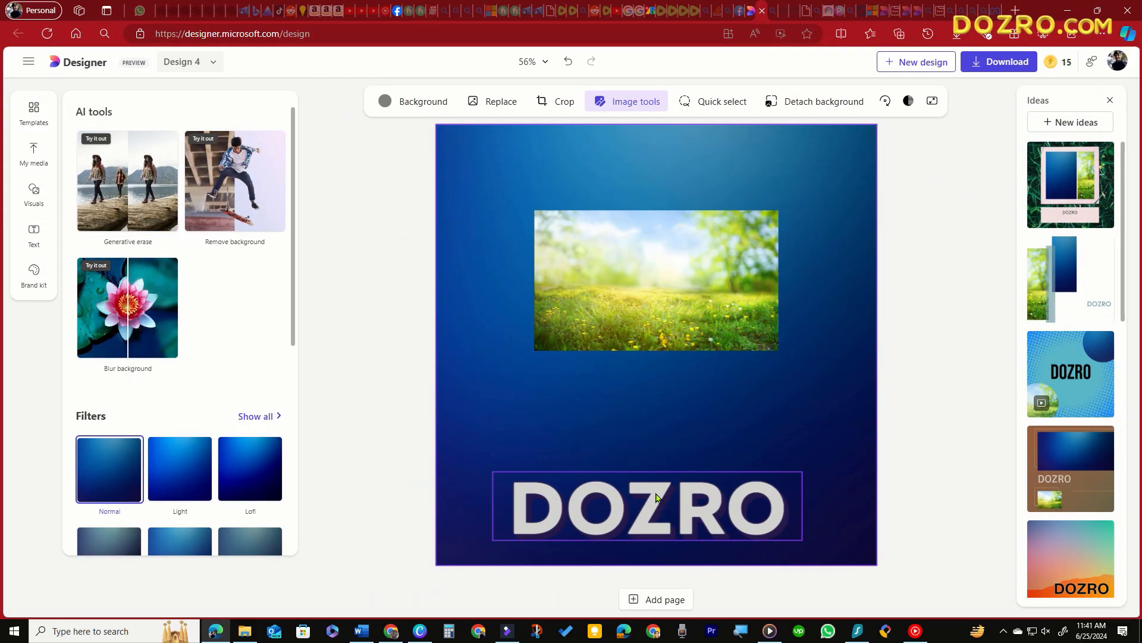
Step: View the Flip and Position options for the DOZRO text, and remove the meadow photo from the page
{"action": "right_click", "coordinate": [656, 497]}
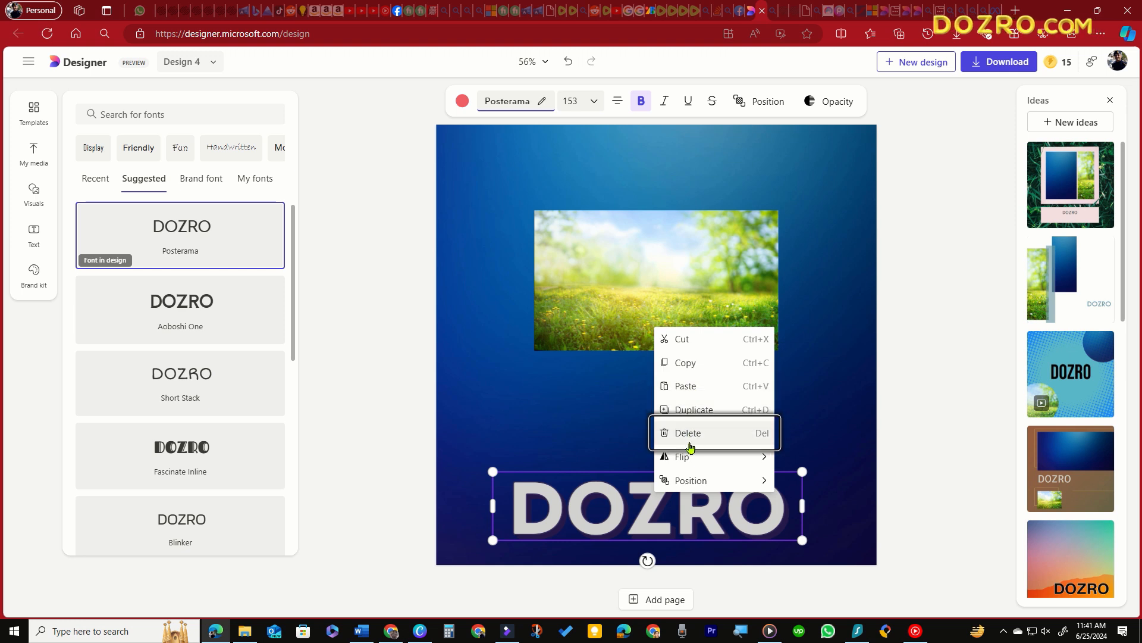
{"action": "mouse_move", "coordinate": [688, 455]}
{"action": "mouse_move", "coordinate": [693, 486]}
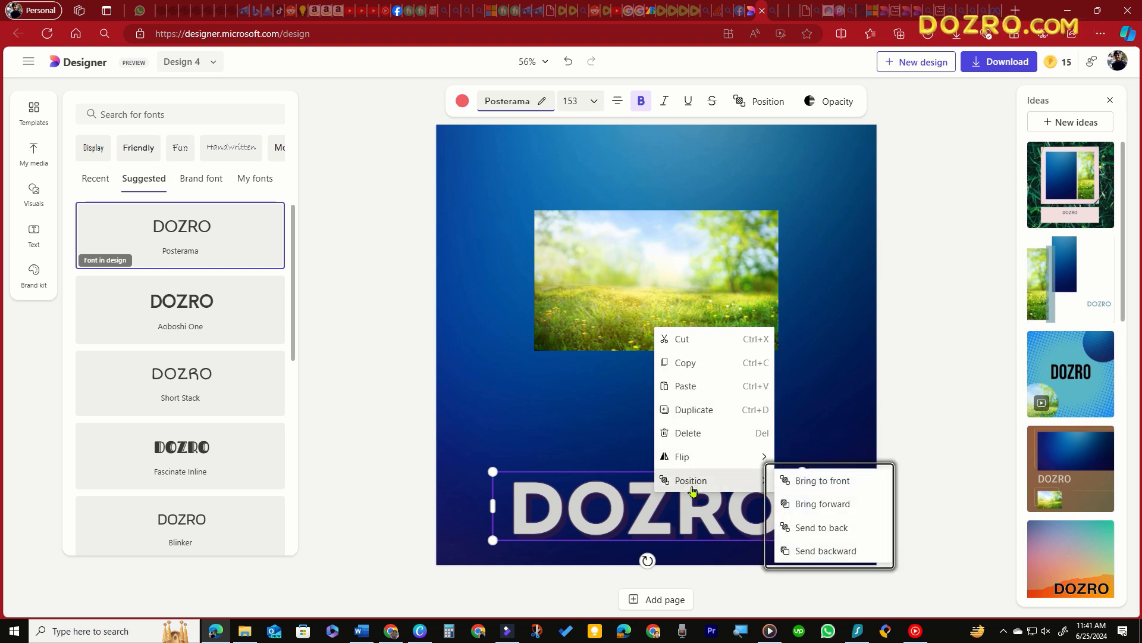
{"action": "right_click", "coordinate": [635, 258]}
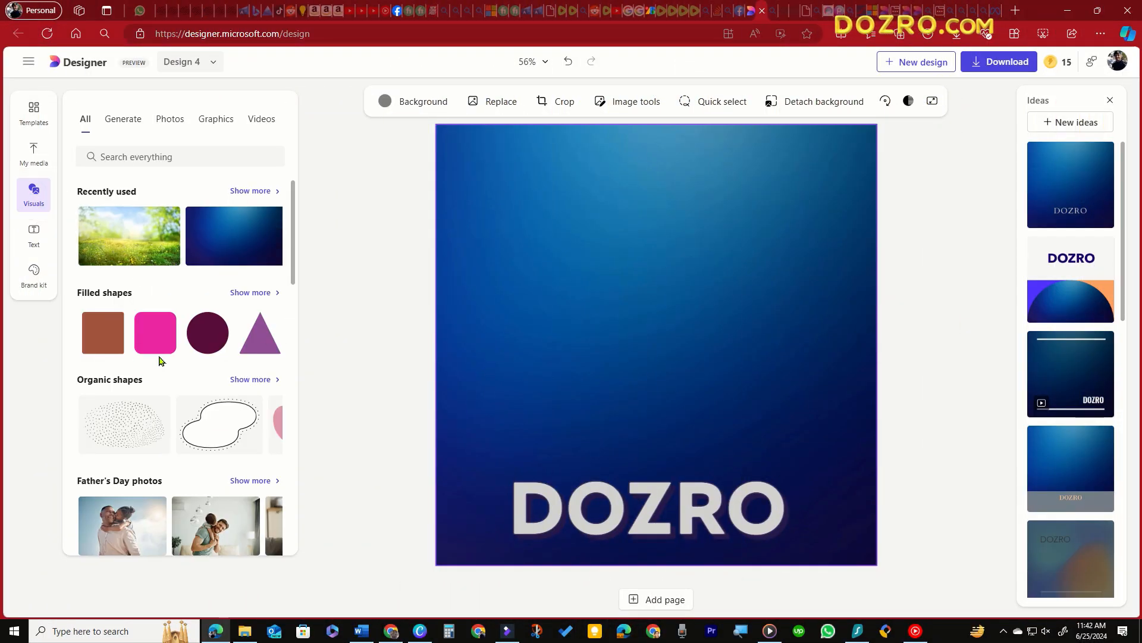
Step: Browse the visuals library, searching it for "Rectangle" and for "social media 3d"
{"action": "scroll", "coordinate": [163, 433], "scroll_direction": "down", "scroll_amount": 5}
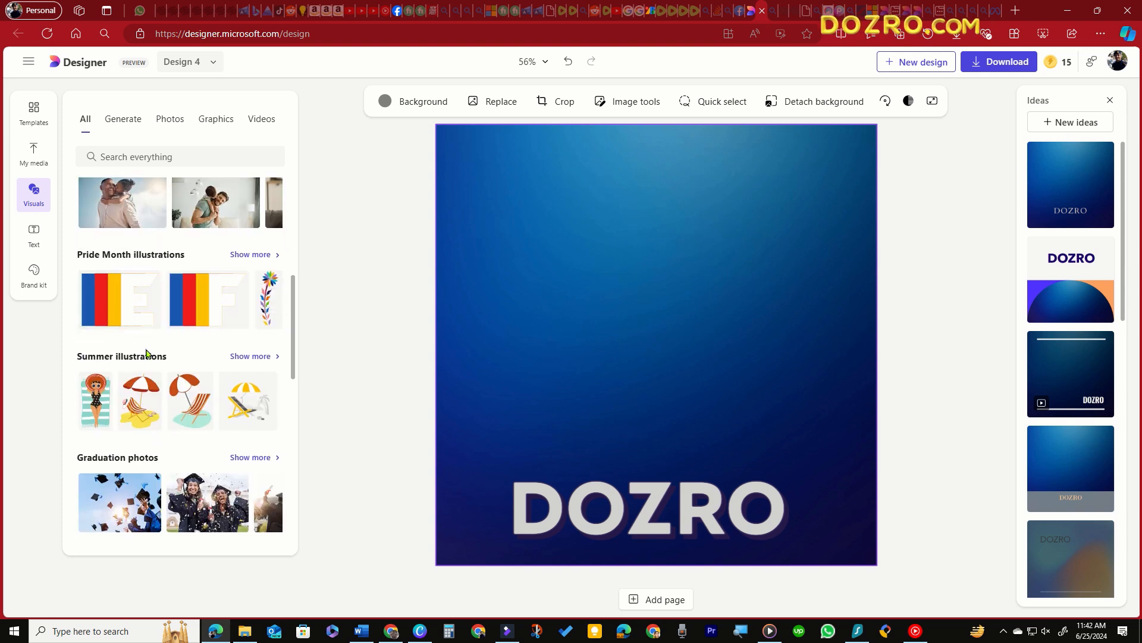
{"action": "scroll", "coordinate": [158, 452], "scroll_direction": "down", "scroll_amount": 5}
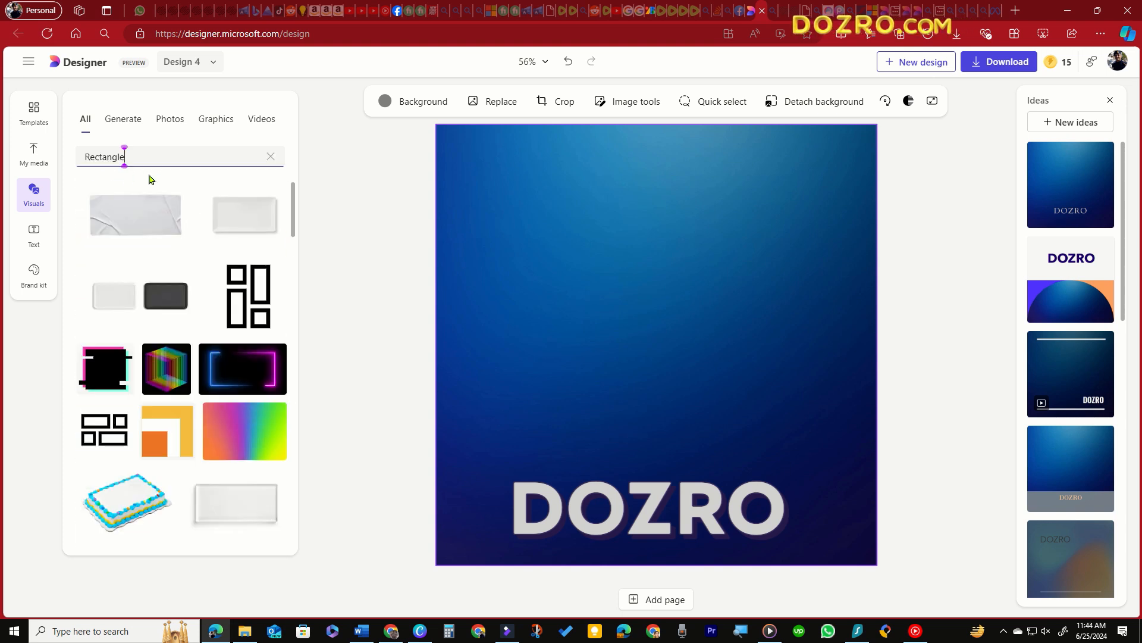
{"action": "scroll", "coordinate": [180, 440], "scroll_direction": "down", "scroll_amount": 8}
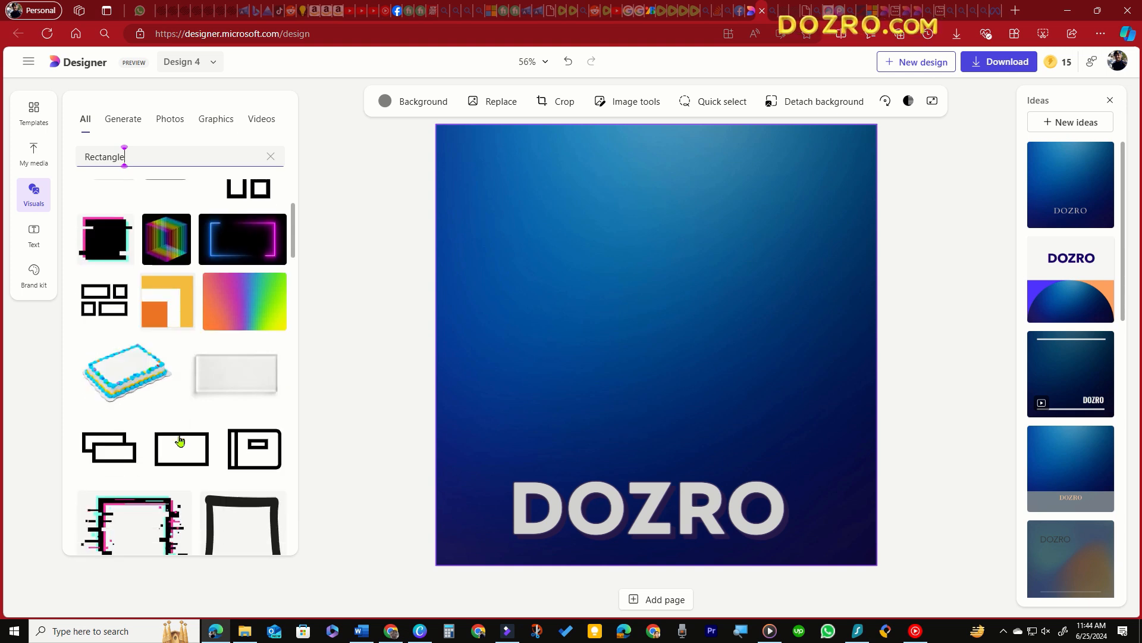
{"action": "scroll", "coordinate": [179, 440], "scroll_direction": "down", "scroll_amount": 6}
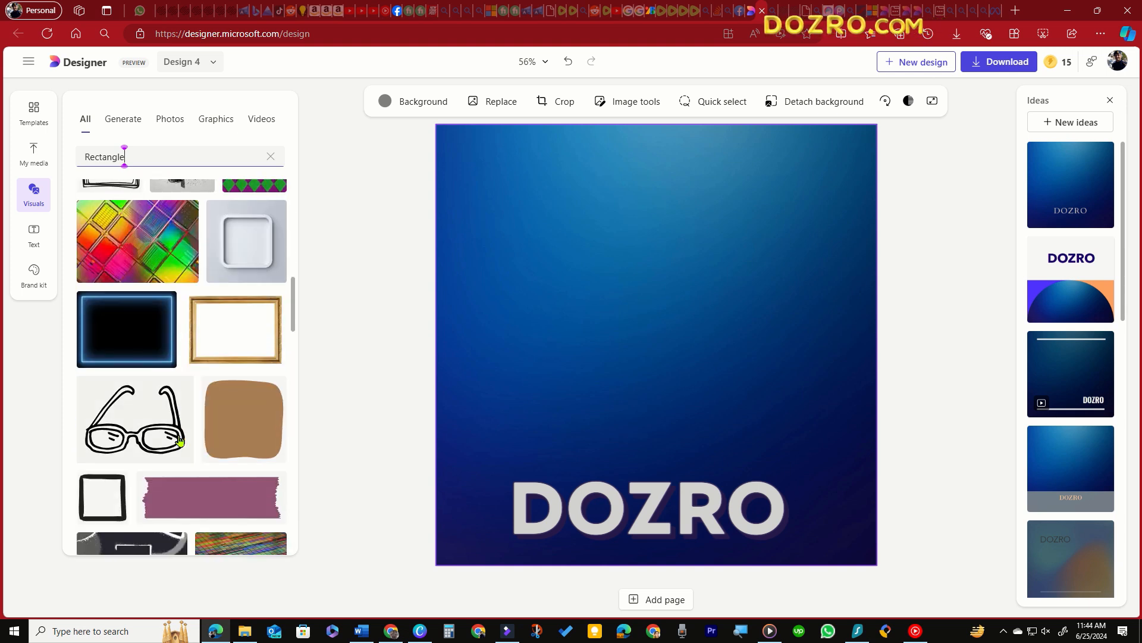
{"action": "scroll", "coordinate": [180, 440], "scroll_direction": "down", "scroll_amount": 4}
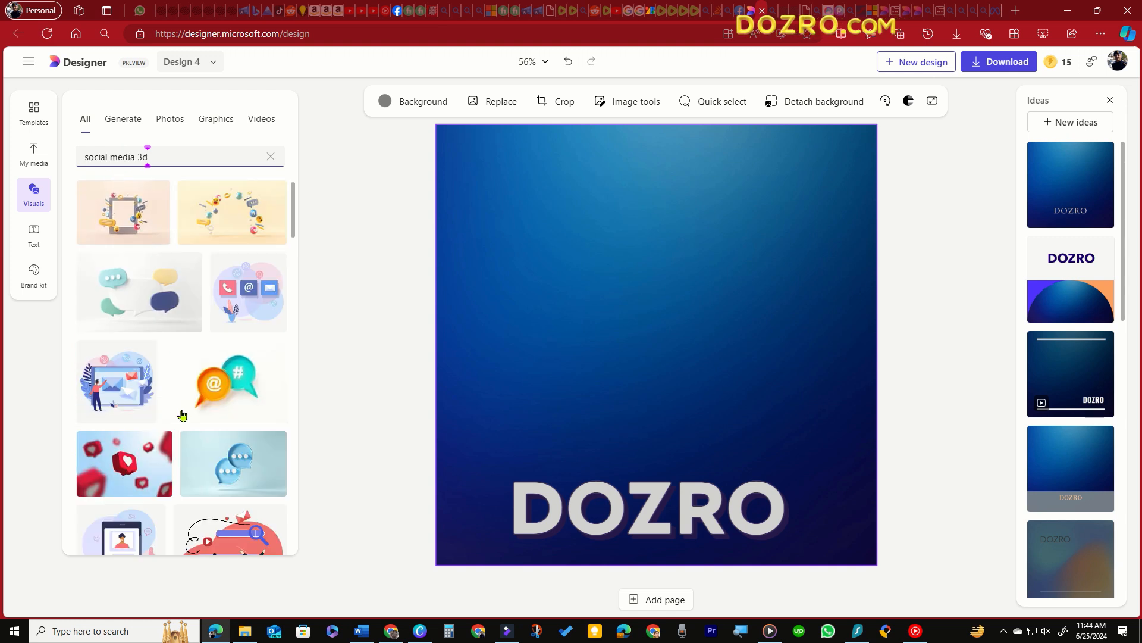
{"action": "scroll", "coordinate": [182, 411], "scroll_direction": "down", "scroll_amount": 4}
{"action": "scroll", "coordinate": [182, 500], "scroll_direction": "down", "scroll_amount": 4}
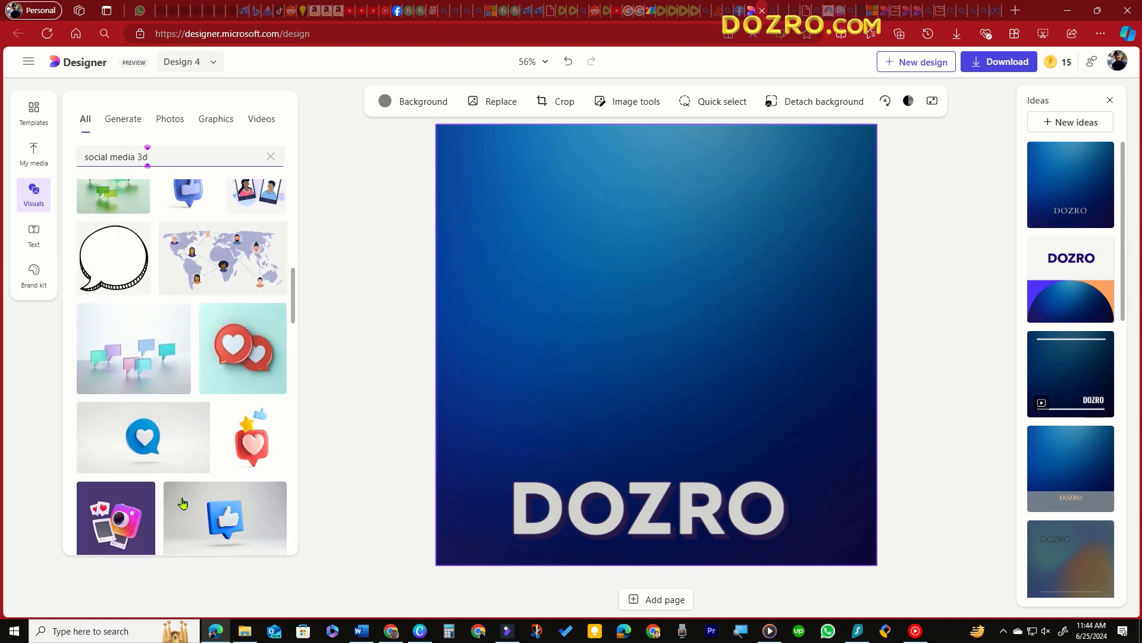
{"action": "scroll", "coordinate": [264, 480], "scroll_direction": "down", "scroll_amount": 4}
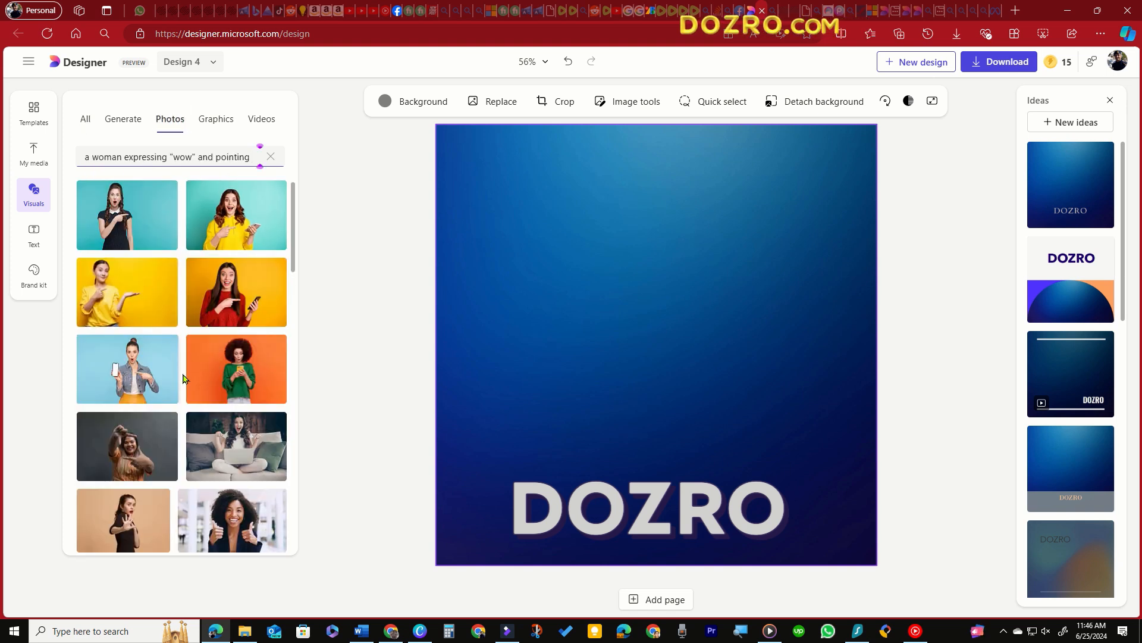
Step: Search the photos for "a woman expressing "wow" and pointing" and add the pointing woman in the black dress to the page
{"action": "scroll", "coordinate": [190, 490], "scroll_direction": "down", "scroll_amount": 5}
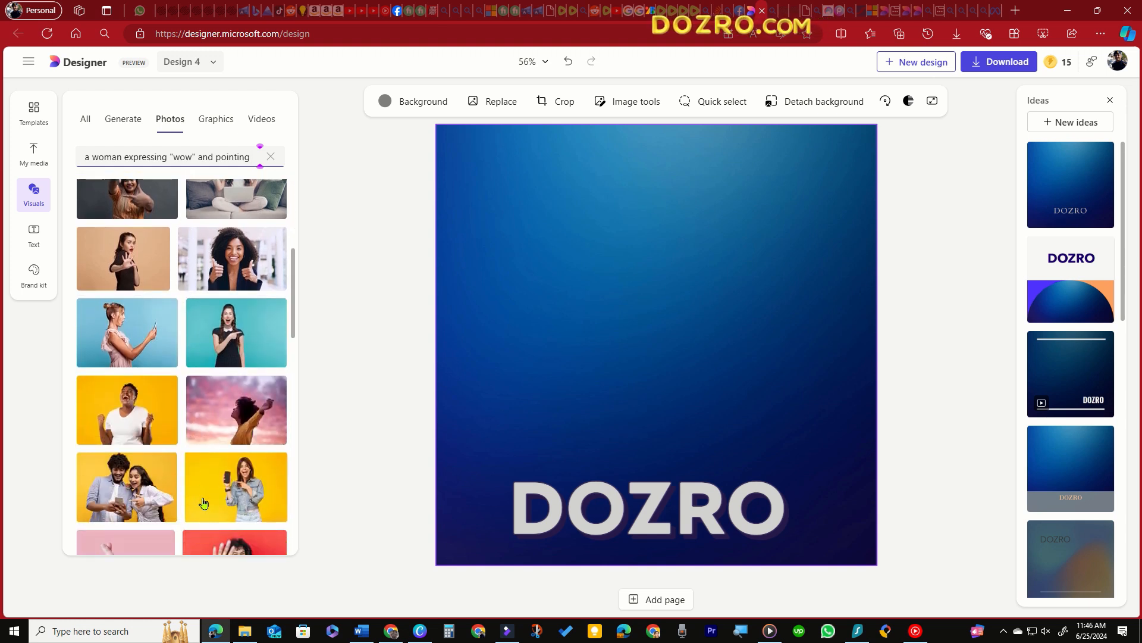
{"action": "scroll", "coordinate": [204, 504], "scroll_direction": "down", "scroll_amount": 4}
{"action": "scroll", "coordinate": [204, 503], "scroll_direction": "down", "scroll_amount": 4}
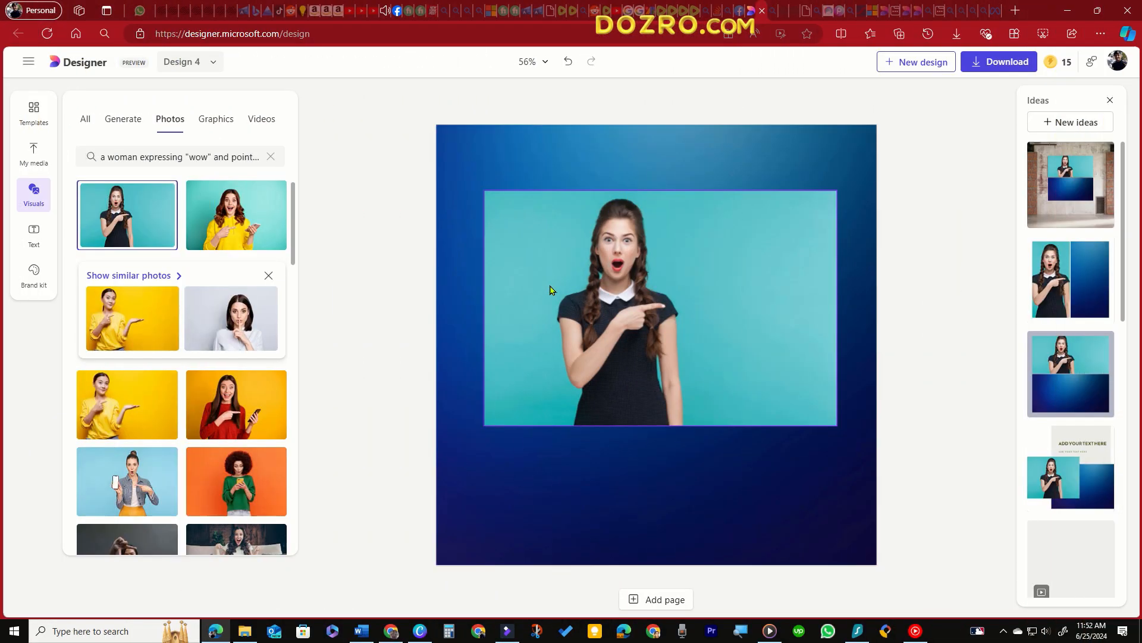
Step: Remove the background from the pointing woman's photo and shift it slightly up and to the left
{"action": "left_click", "coordinate": [549, 287]}
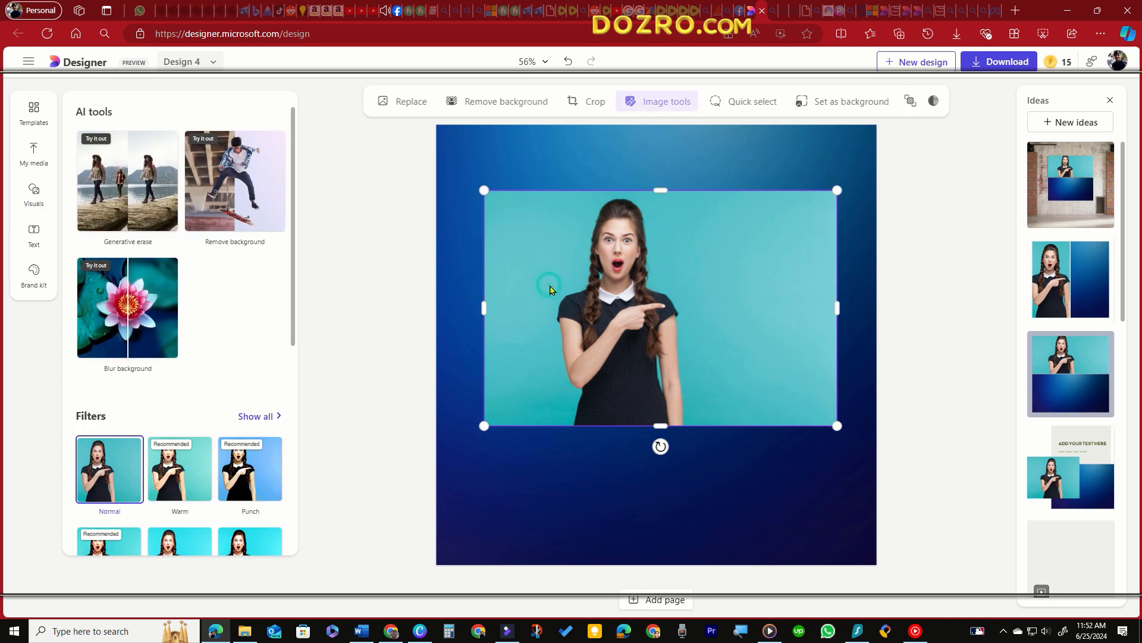
{"action": "left_click", "coordinate": [505, 102]}
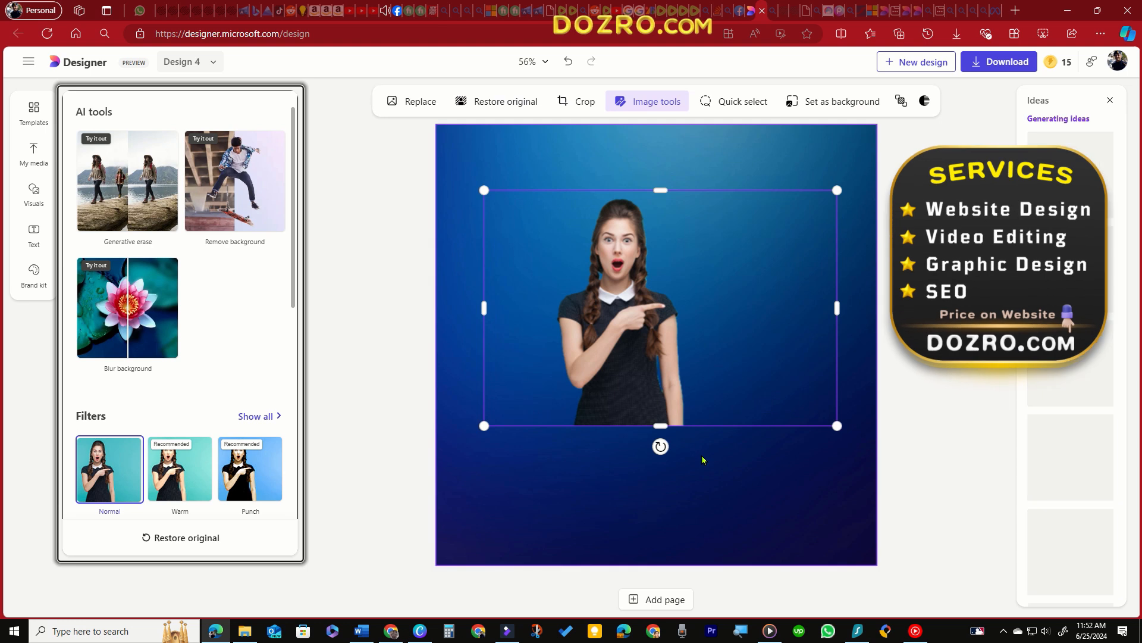
{"action": "left_click_drag", "start_coordinate": [786, 303], "coordinate": [757, 287]}
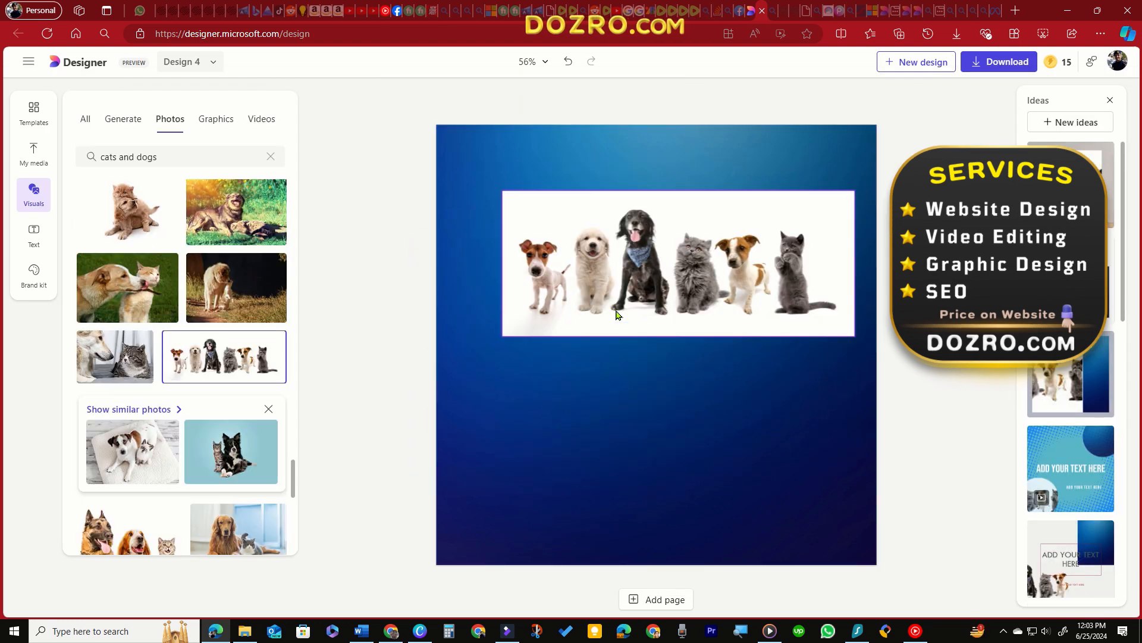
Step: Erase the leftmost brown-and-white puppy from the cats and dogs photo with Generative erase and accept the result
{"action": "left_click", "coordinate": [595, 275]}
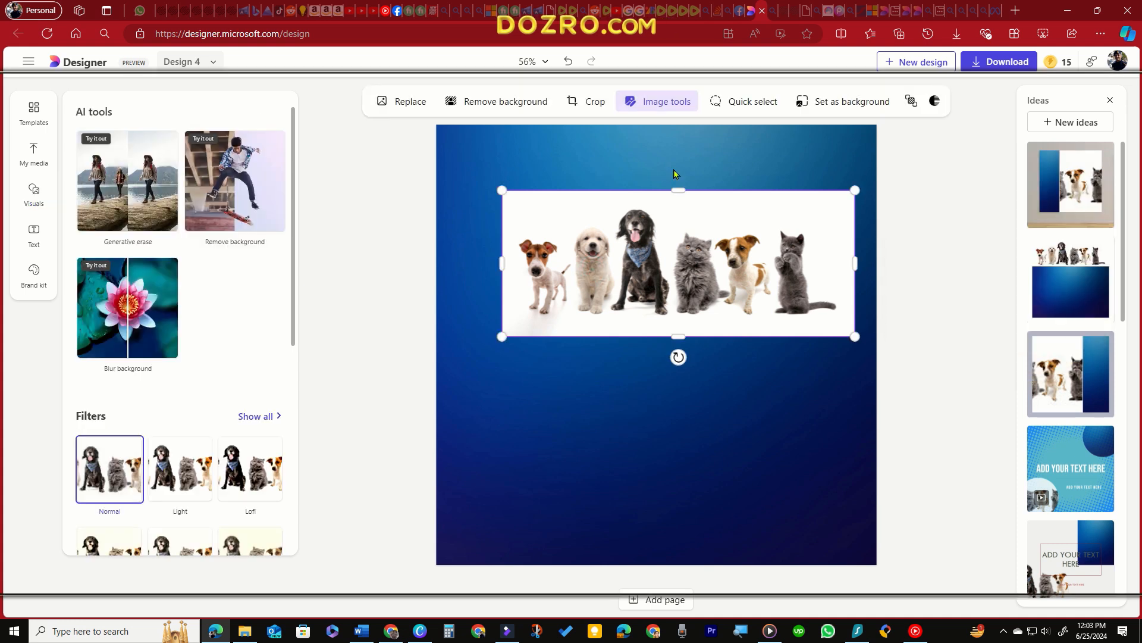
{"action": "left_click", "coordinate": [121, 190]}
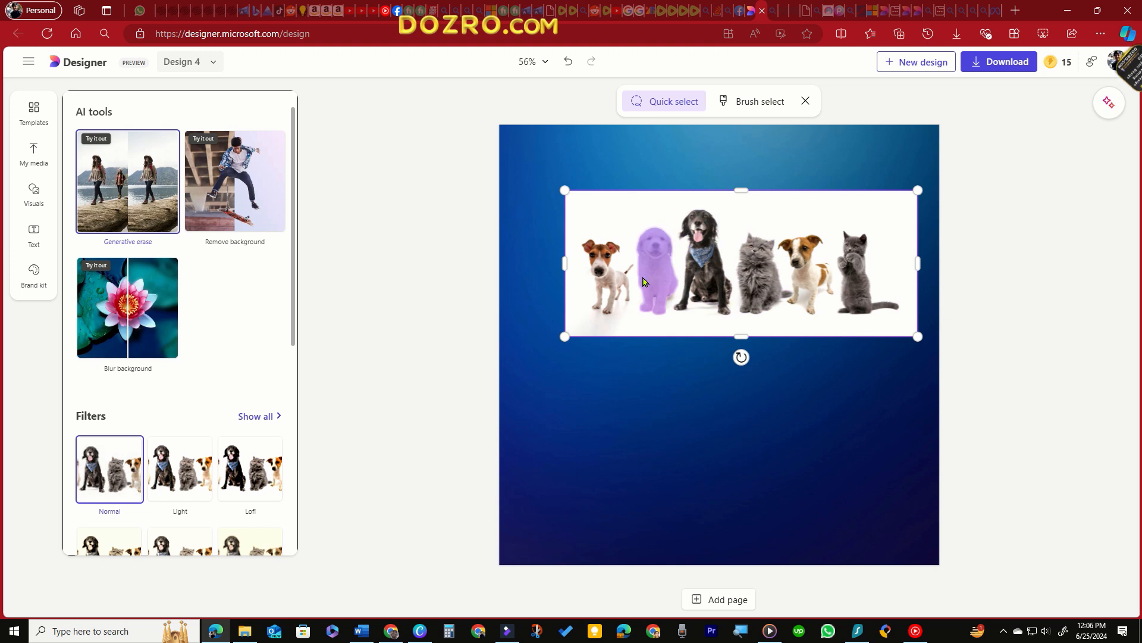
{"action": "left_click", "coordinate": [603, 281]}
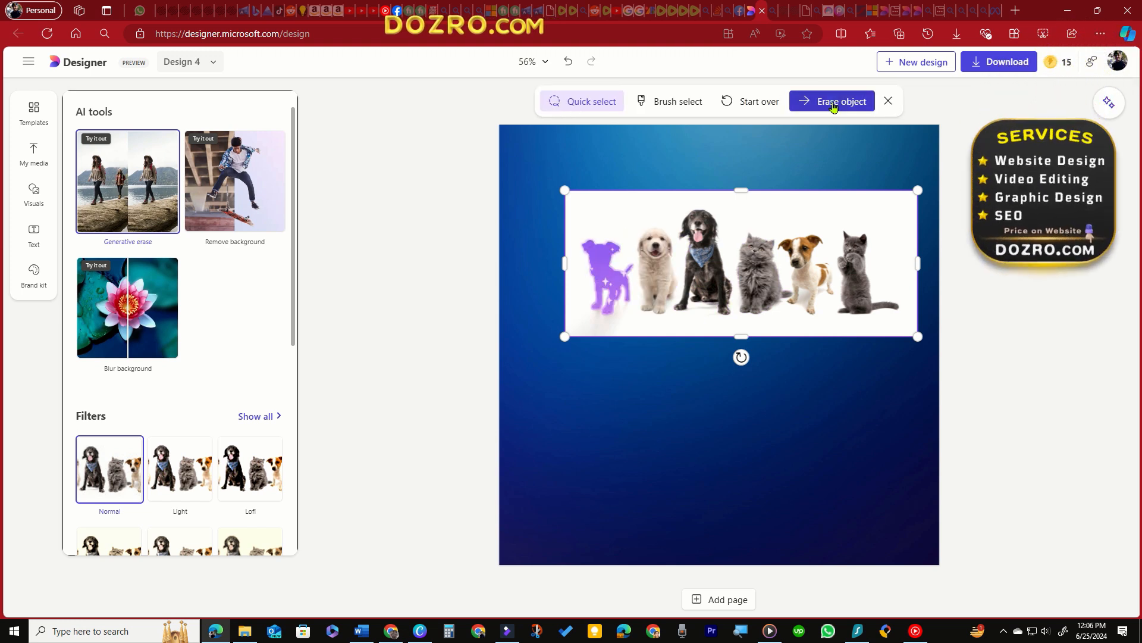
{"action": "left_click", "coordinate": [833, 104]}
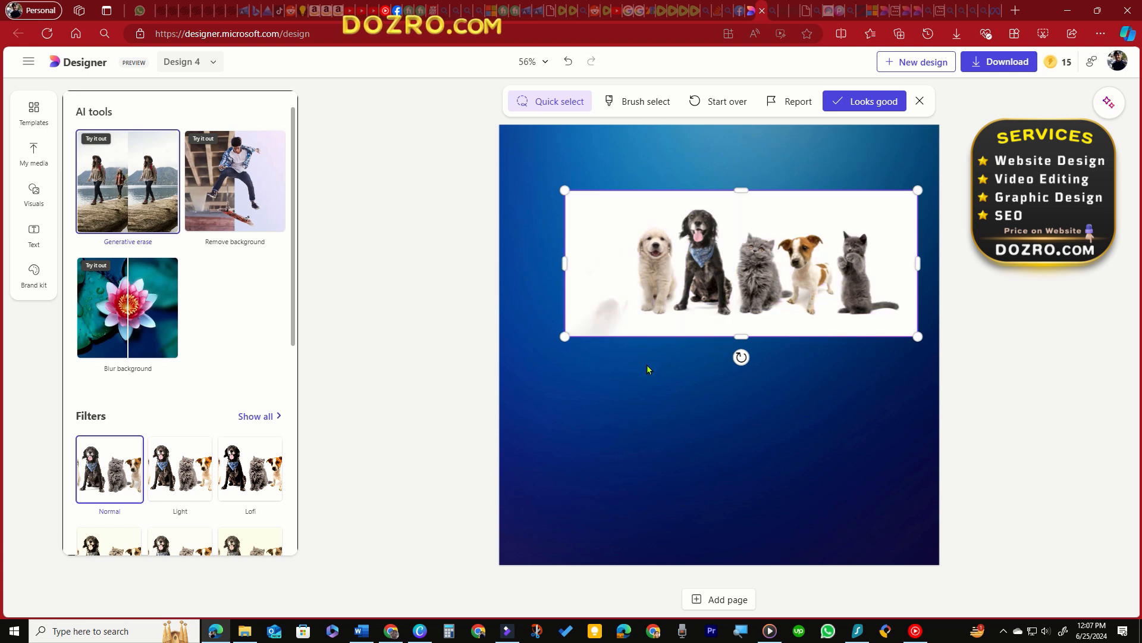
{"action": "left_click", "coordinate": [868, 106]}
Step: Narrow the pet photo from both sides until four animals remain, and try reducing its opacity
{"action": "left_click_drag", "start_coordinate": [468, 263], "coordinate": [528, 263]}
{"action": "left_click_drag", "start_coordinate": [819, 264], "coordinate": [737, 265]}
{"action": "left_click", "coordinate": [935, 104]}
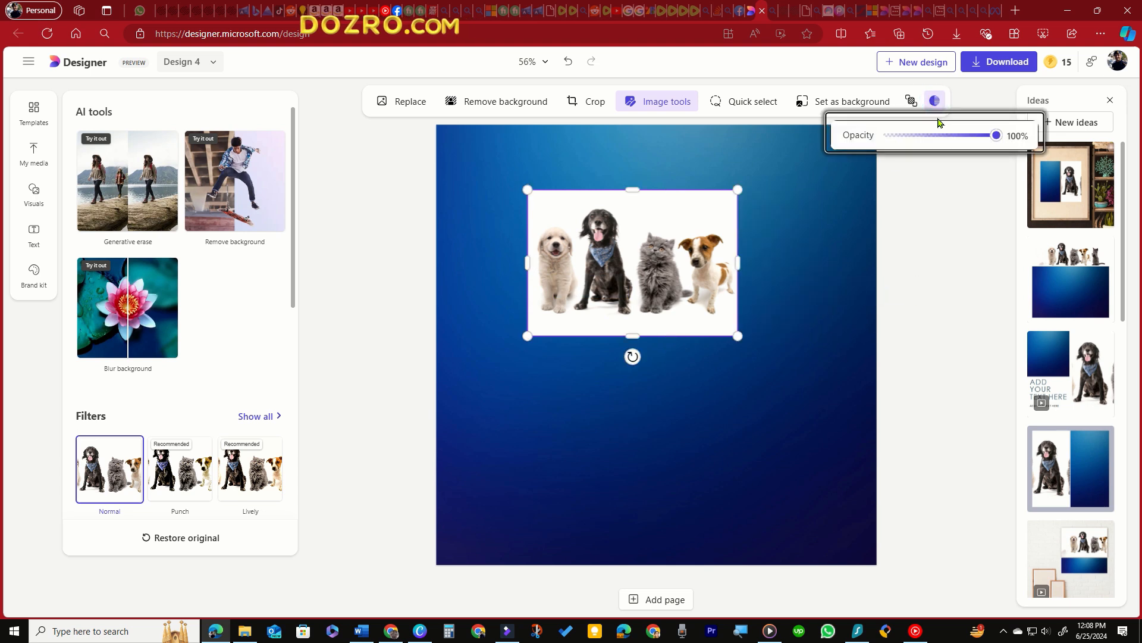
{"action": "left_click_drag", "start_coordinate": [996, 133], "coordinate": [950, 135]}
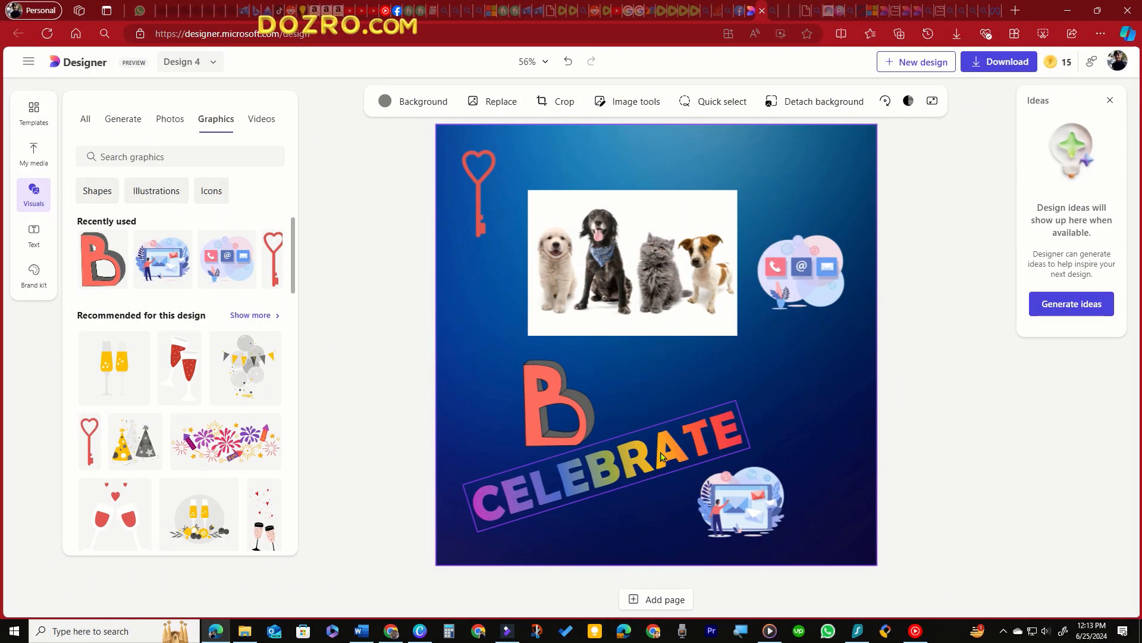
Step: Select the CELEBRATE text, the red key and the email illustration together, move them slightly up and right, and delete all three
{"action": "left_click", "coordinate": [660, 458]}
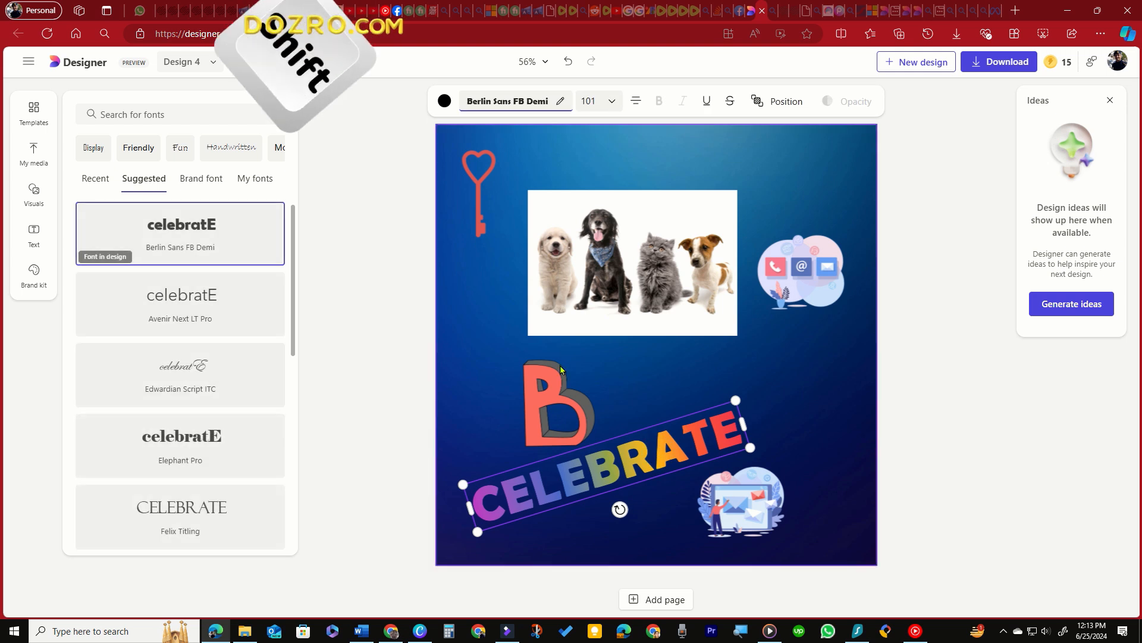
{"action": "left_click", "coordinate": [474, 186], "text": "shift"}
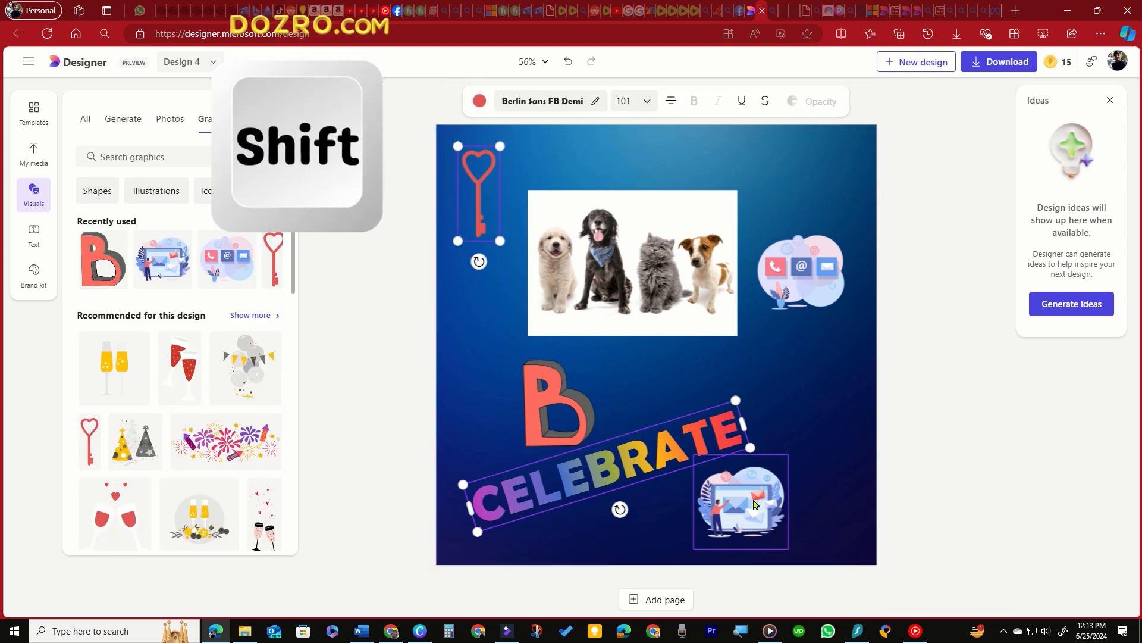
{"action": "left_click", "coordinate": [754, 506], "text": "shift"}
{"action": "left_click_drag", "start_coordinate": [741, 488], "coordinate": [771, 473]}
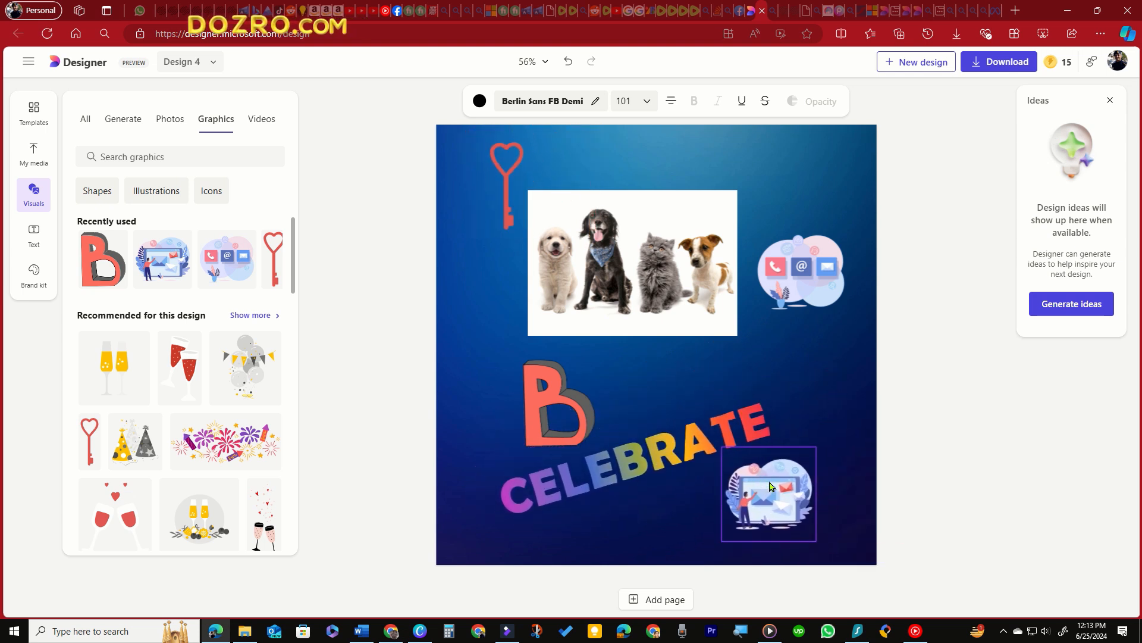
{"action": "right_click", "coordinate": [763, 479]}
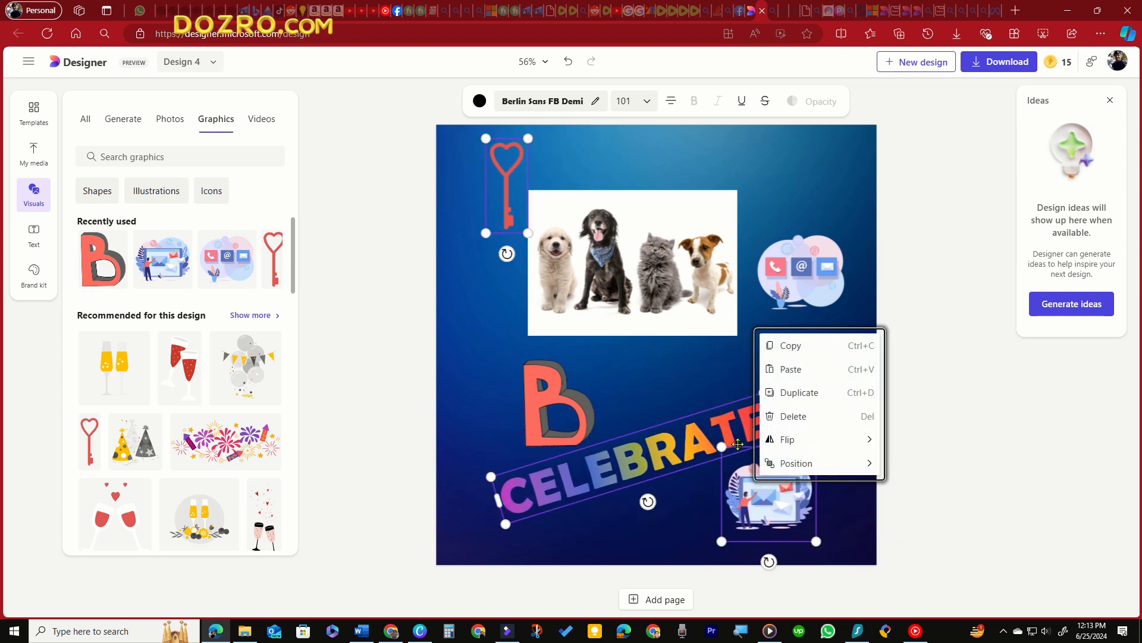
{"action": "left_click", "coordinate": [798, 419]}
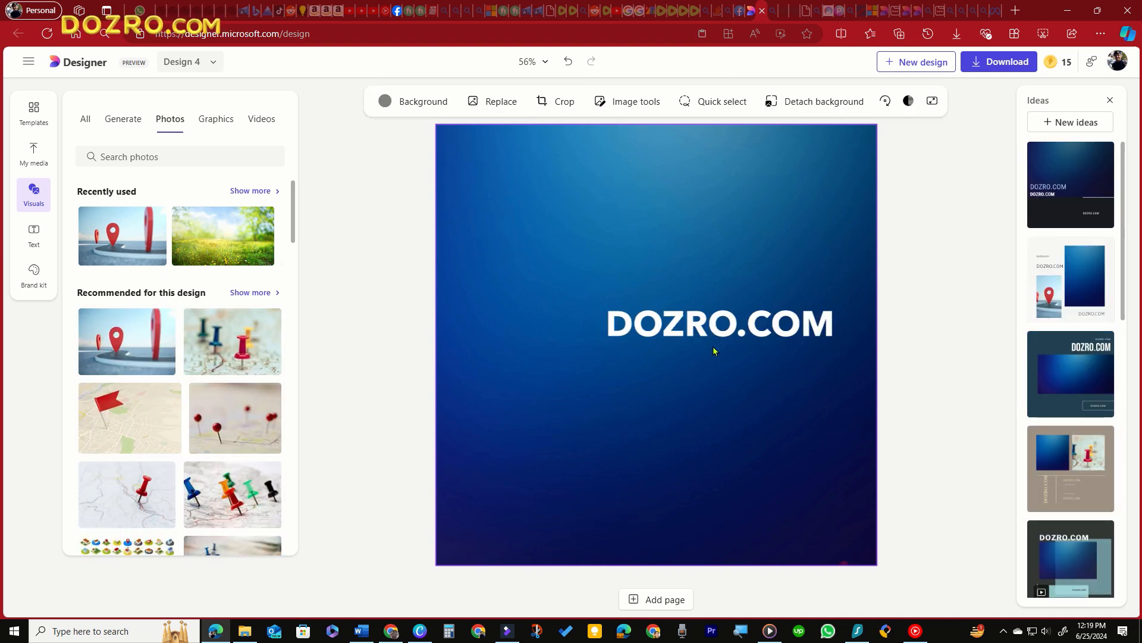
Step: Place the recently used meadow photo on the page and send it backward behind the DOZRO.COM text
{"action": "left_click_drag", "start_coordinate": [223, 236], "coordinate": [695, 274]}
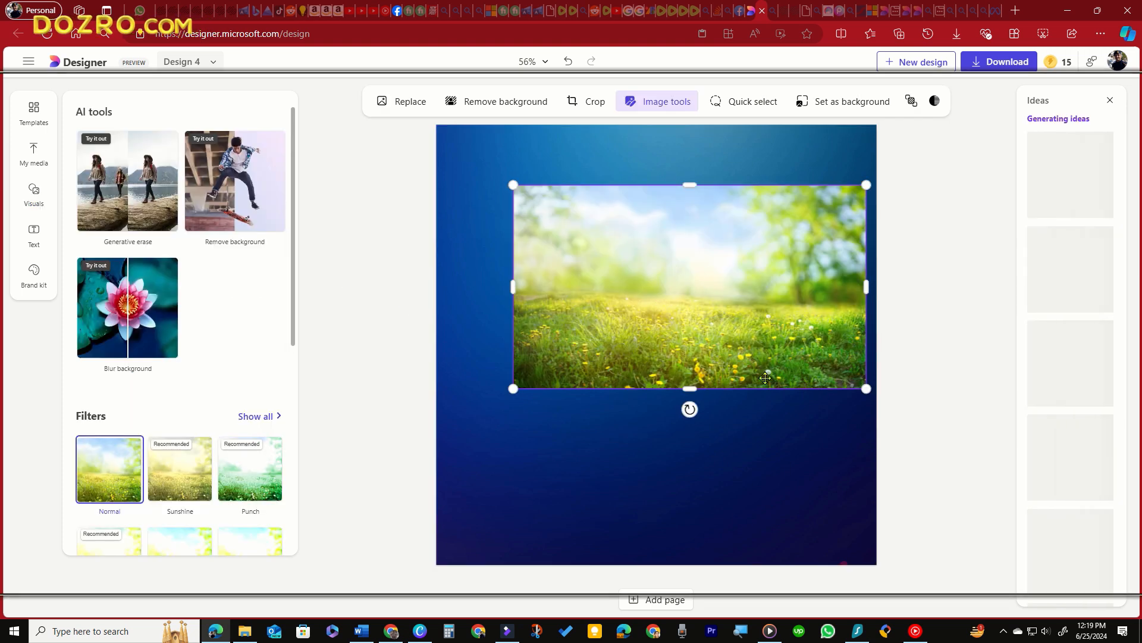
{"action": "left_click", "coordinate": [788, 429]}
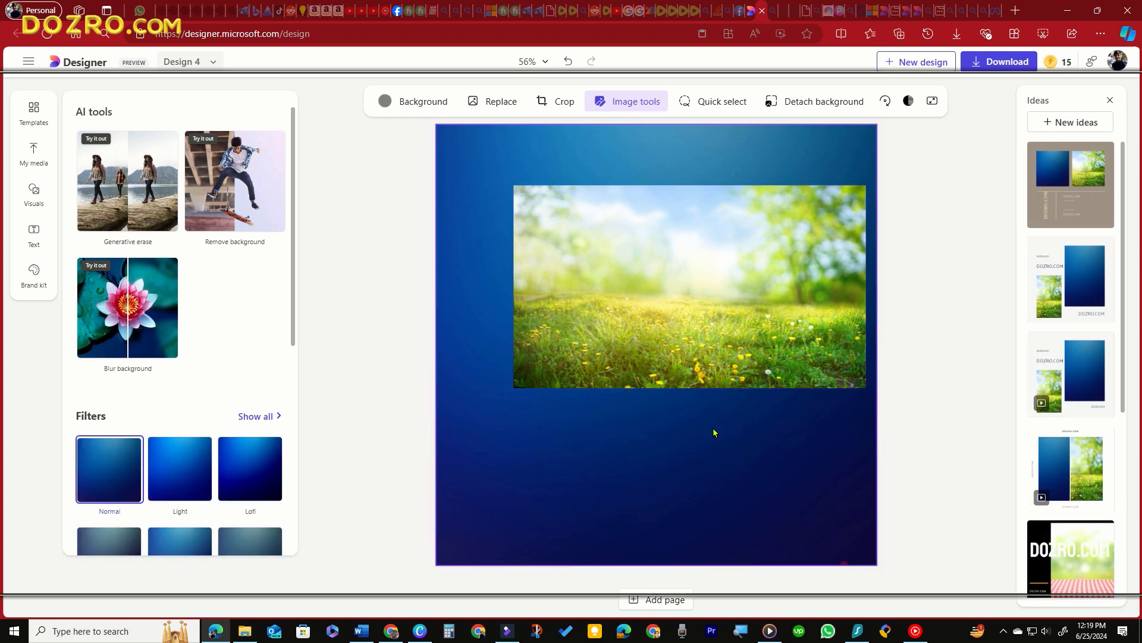
{"action": "left_click", "coordinate": [677, 259]}
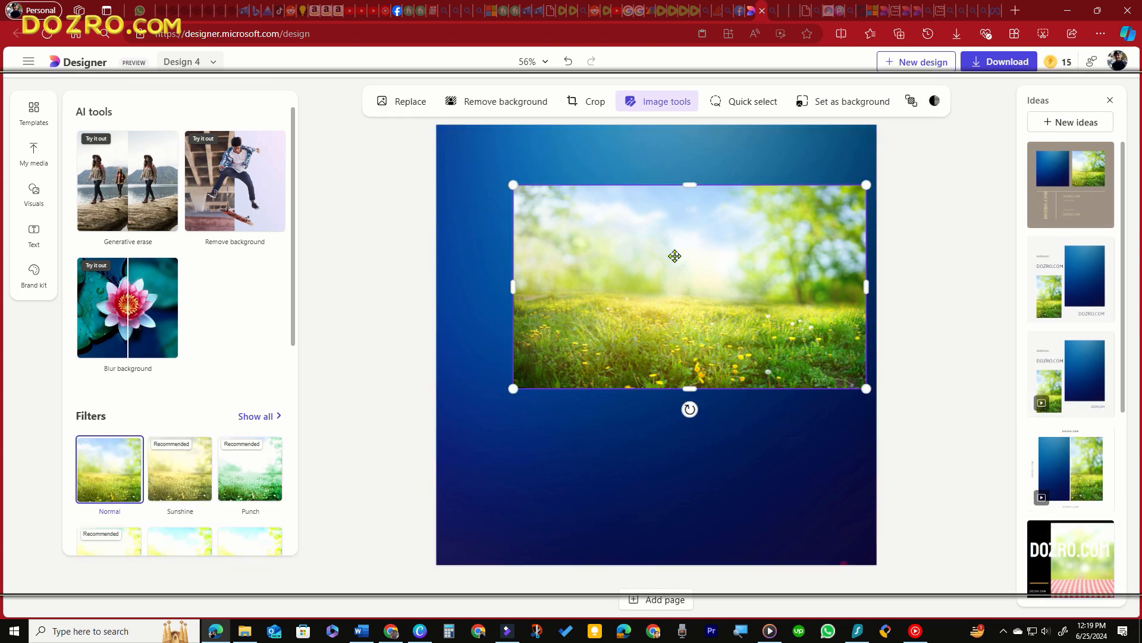
{"action": "left_click", "coordinate": [912, 102]}
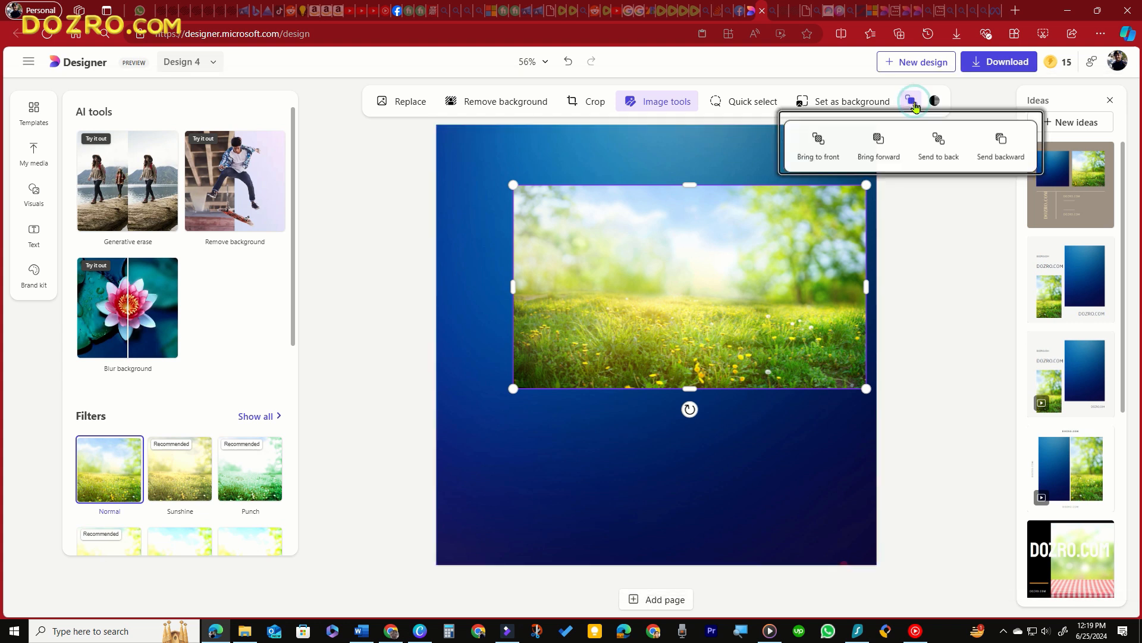
{"action": "left_click", "coordinate": [1000, 144]}
{"action": "left_click_drag", "start_coordinate": [755, 326], "coordinate": [708, 329]}
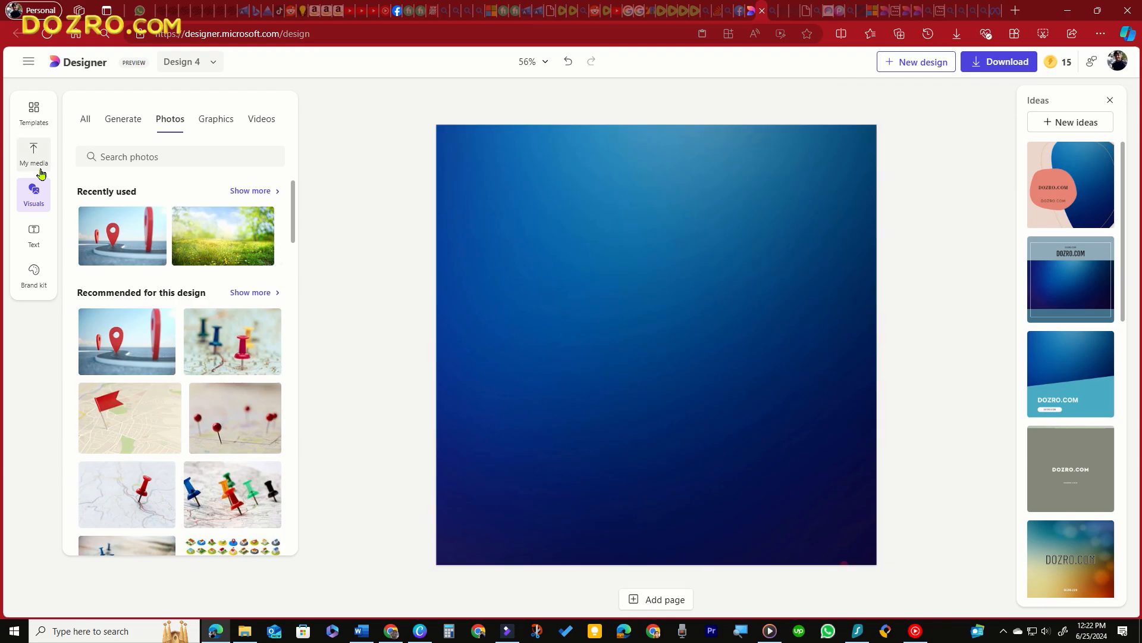
Step: Upload the photo of the police officer beside the car from this device and place it horizontally centred on the page
{"action": "left_click", "coordinate": [39, 169]}
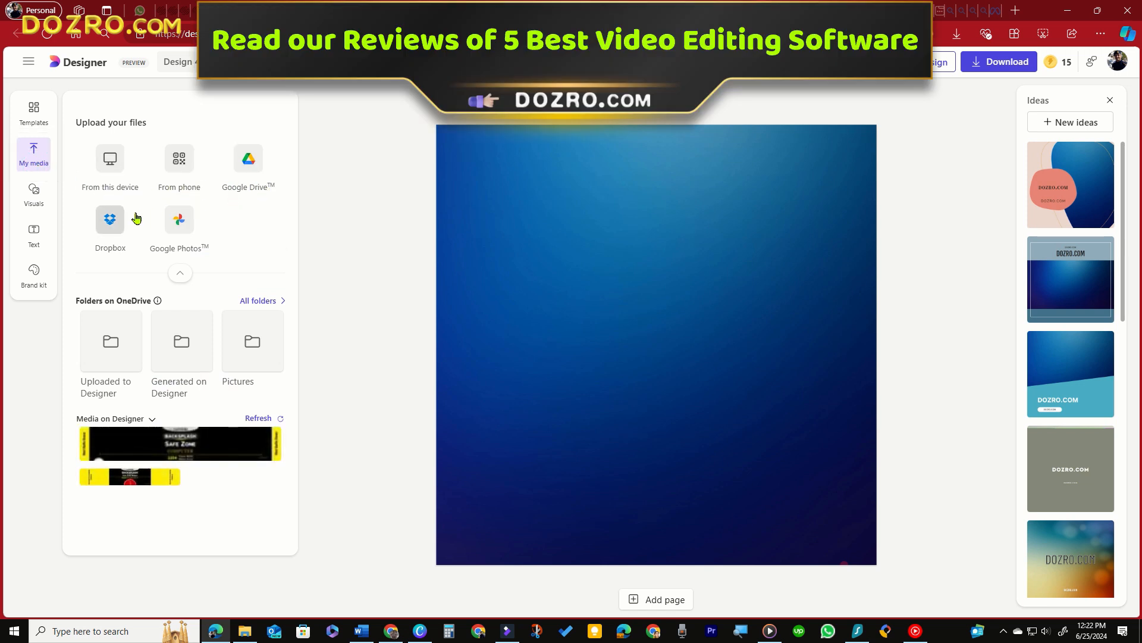
{"action": "left_click", "coordinate": [113, 178]}
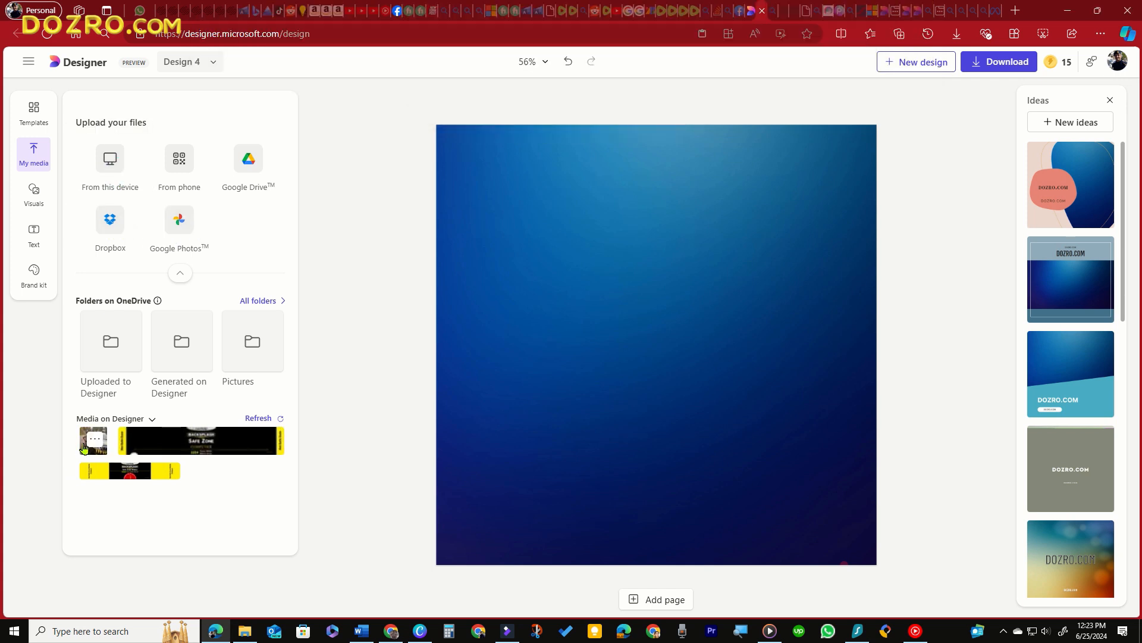
{"action": "left_click", "coordinate": [84, 448]}
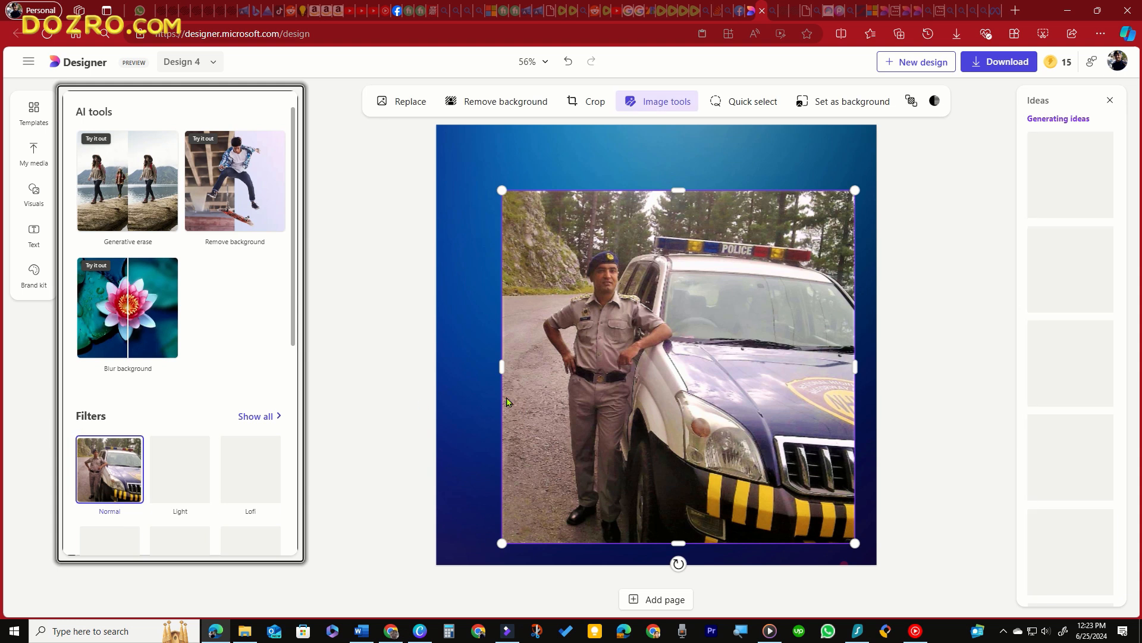
{"action": "left_click_drag", "start_coordinate": [653, 415], "coordinate": [635, 393]}
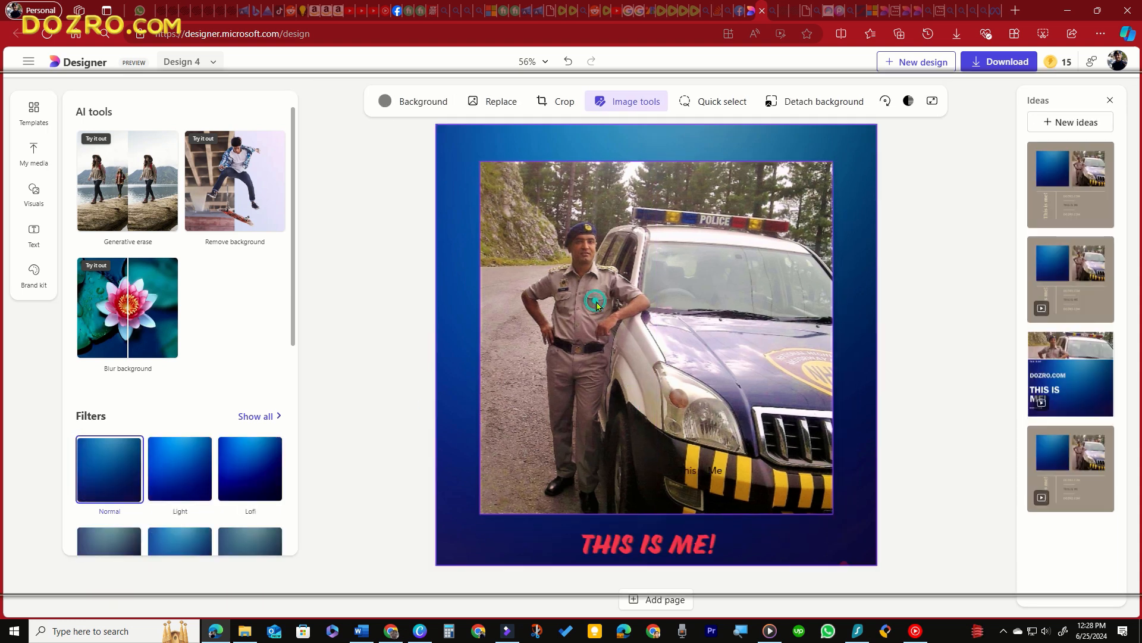
Step: Apply Auto adjust to the police officer photo and try changing its brightness
{"action": "scroll", "coordinate": [136, 378], "scroll_direction": "down", "scroll_amount": 5}
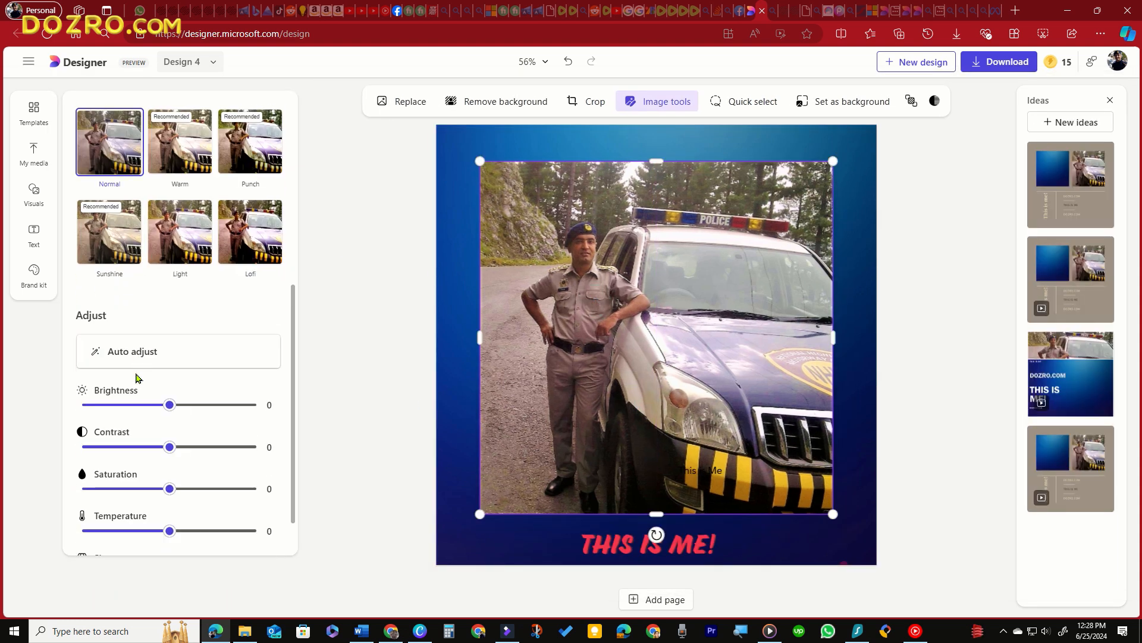
{"action": "left_click", "coordinate": [144, 353]}
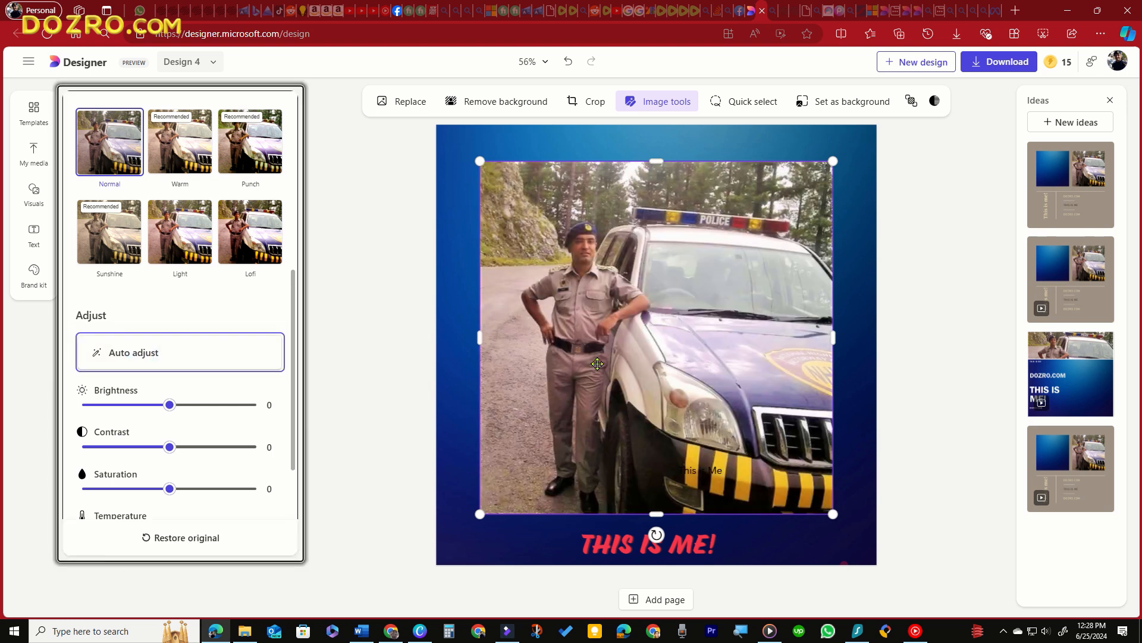
{"action": "mouse_move", "coordinate": [158, 406]}
{"action": "left_mouse_down"}
{"action": "mouse_move", "coordinate": [91, 405]}
{"action": "mouse_move", "coordinate": [208, 409]}
{"action": "mouse_move", "coordinate": [170, 407]}
{"action": "left_mouse_up"}
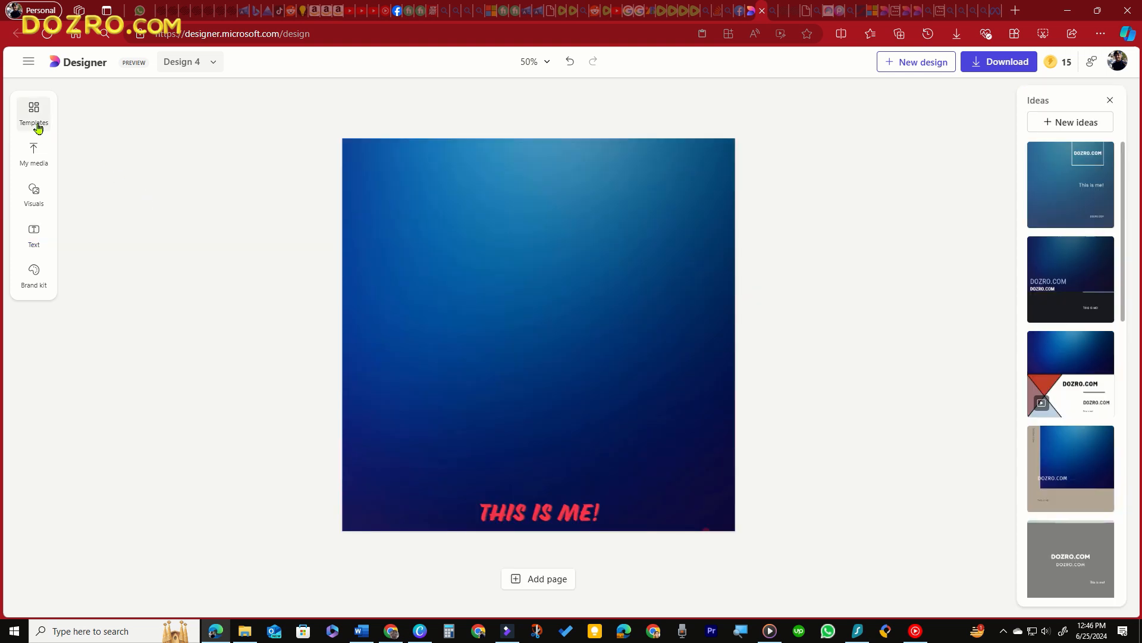
Step: Search the templates for "frame round shape" and look through them for designs with a circular photo frame
{"action": "left_click", "coordinate": [34, 113]}
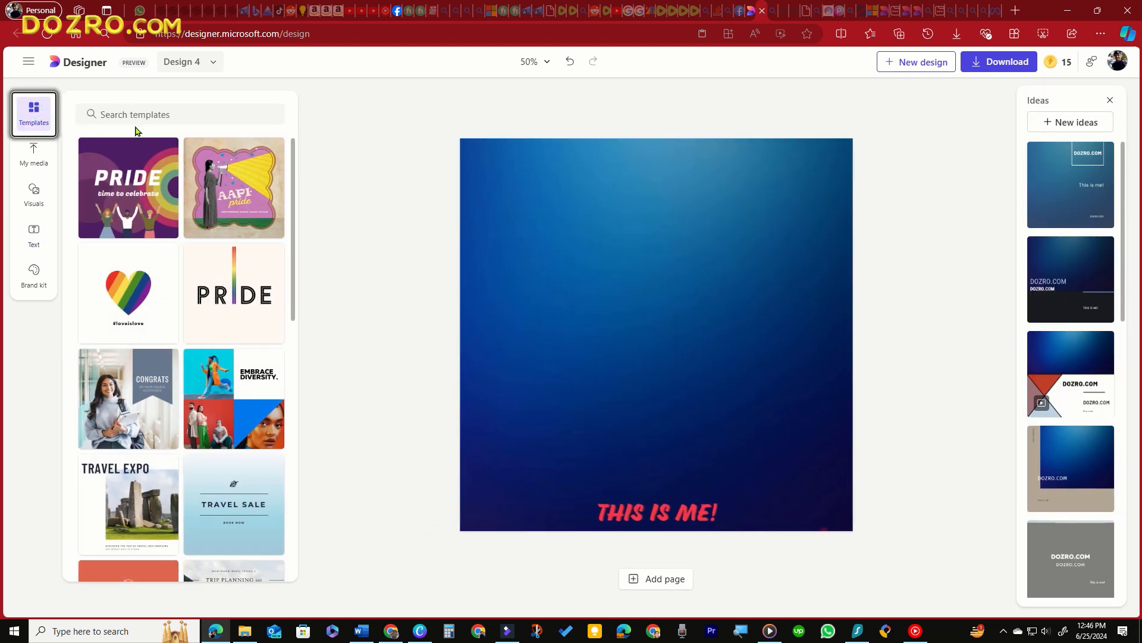
{"action": "left_click", "coordinate": [138, 113]}
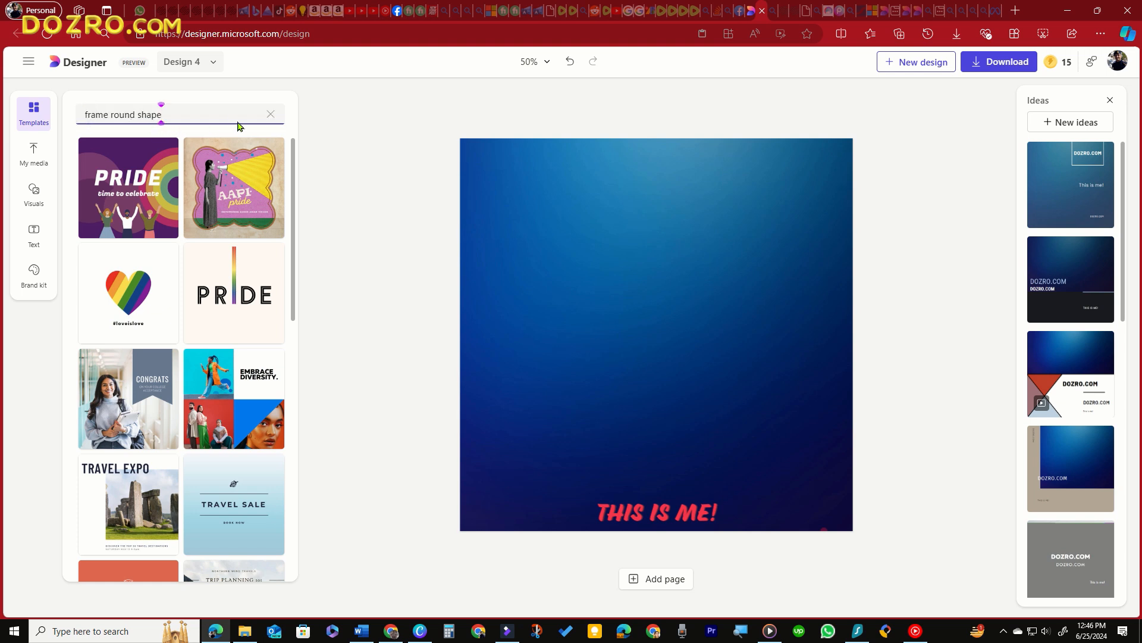
{"action": "key", "text": "Return"}
{"action": "scroll", "coordinate": [285, 395], "scroll_direction": "down", "scroll_amount": 5}
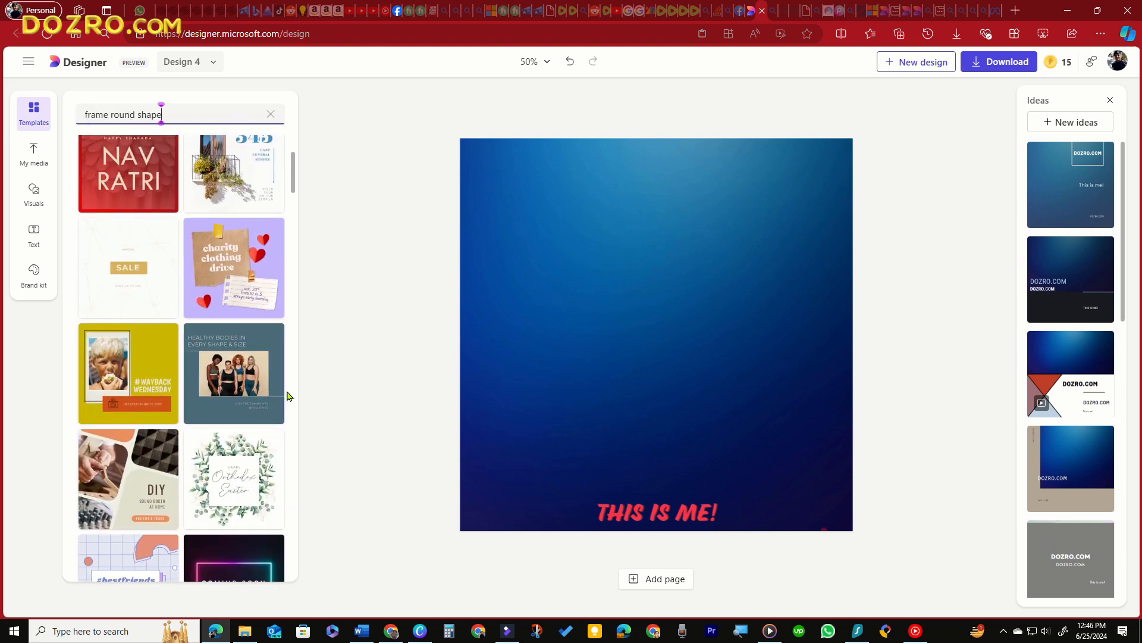
{"action": "scroll", "coordinate": [288, 400], "scroll_direction": "down", "scroll_amount": 10}
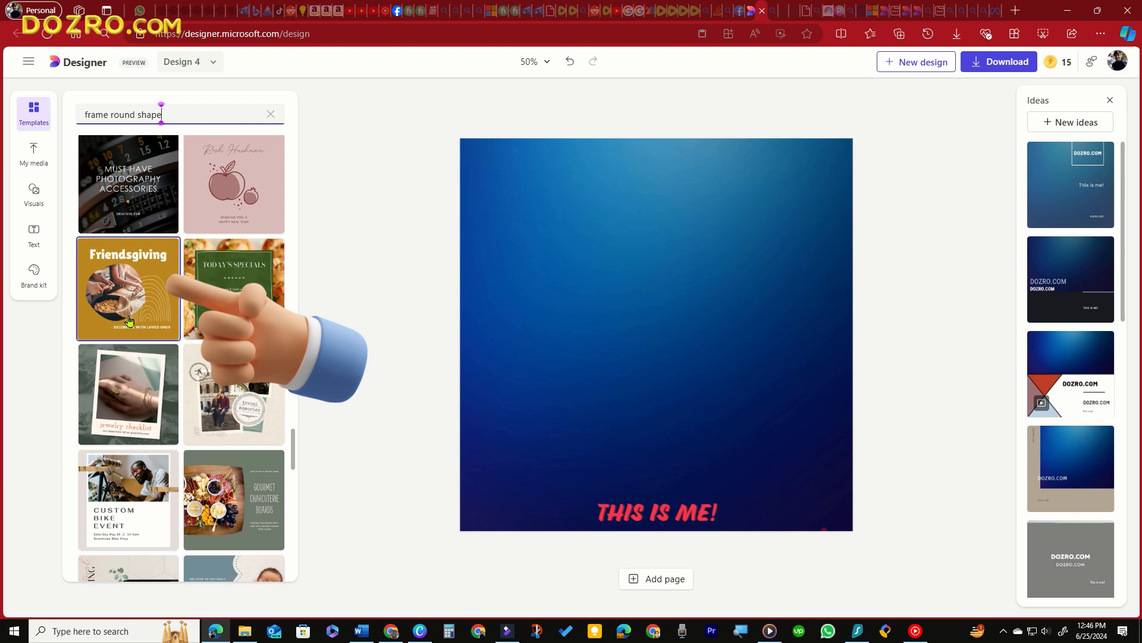
{"action": "scroll", "coordinate": [145, 324], "scroll_direction": "down", "scroll_amount": 10}
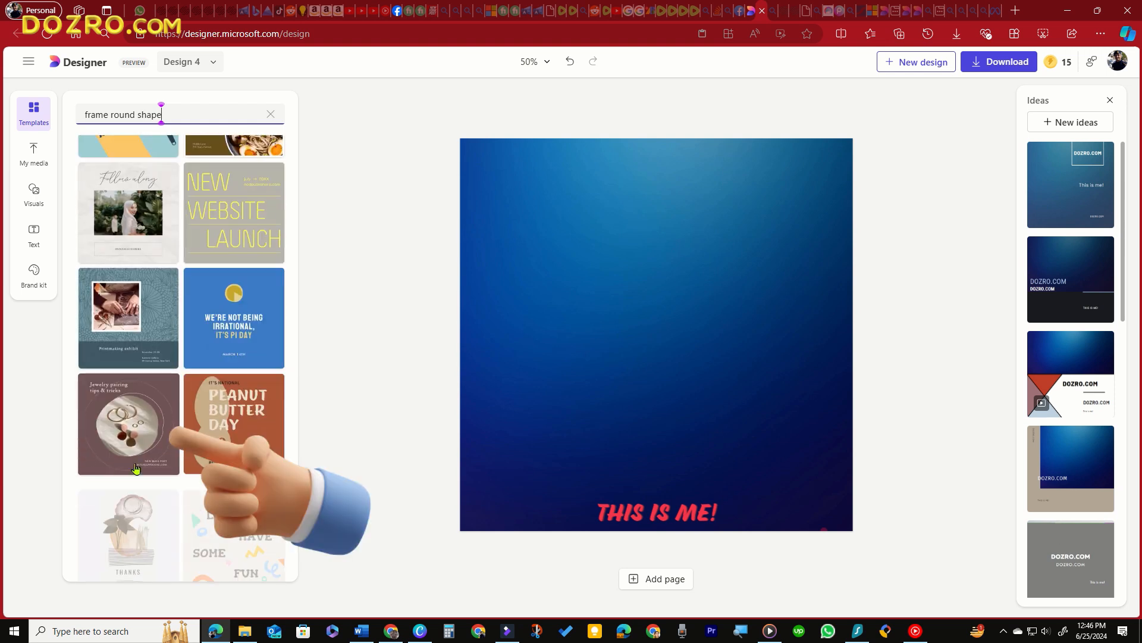
{"action": "scroll", "coordinate": [249, 474], "scroll_direction": "down", "scroll_amount": 8}
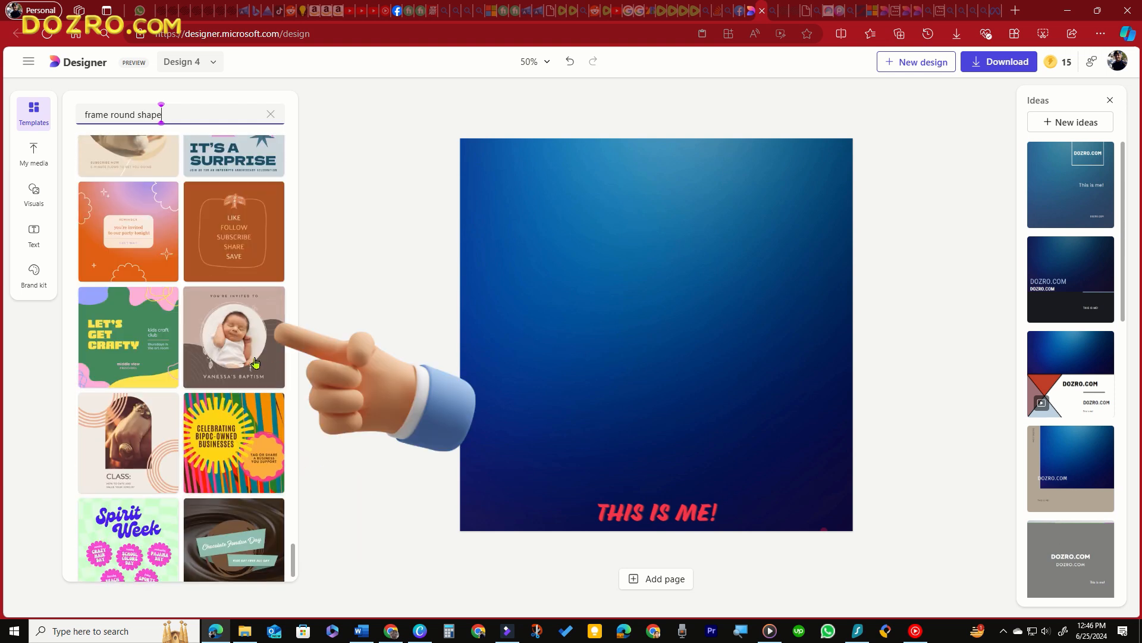
Step: Add a blank second page and apply the baptism invitation template with the round baby photo to it
{"action": "left_click", "coordinate": [653, 586]}
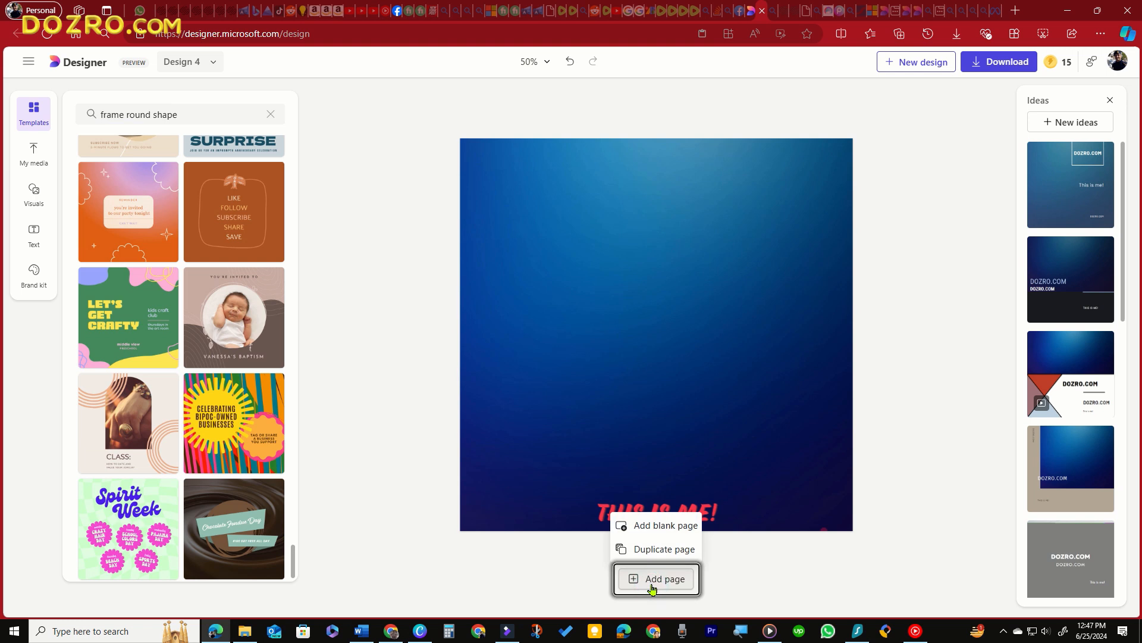
{"action": "left_click", "coordinate": [659, 527]}
{"action": "left_click", "coordinate": [224, 330]}
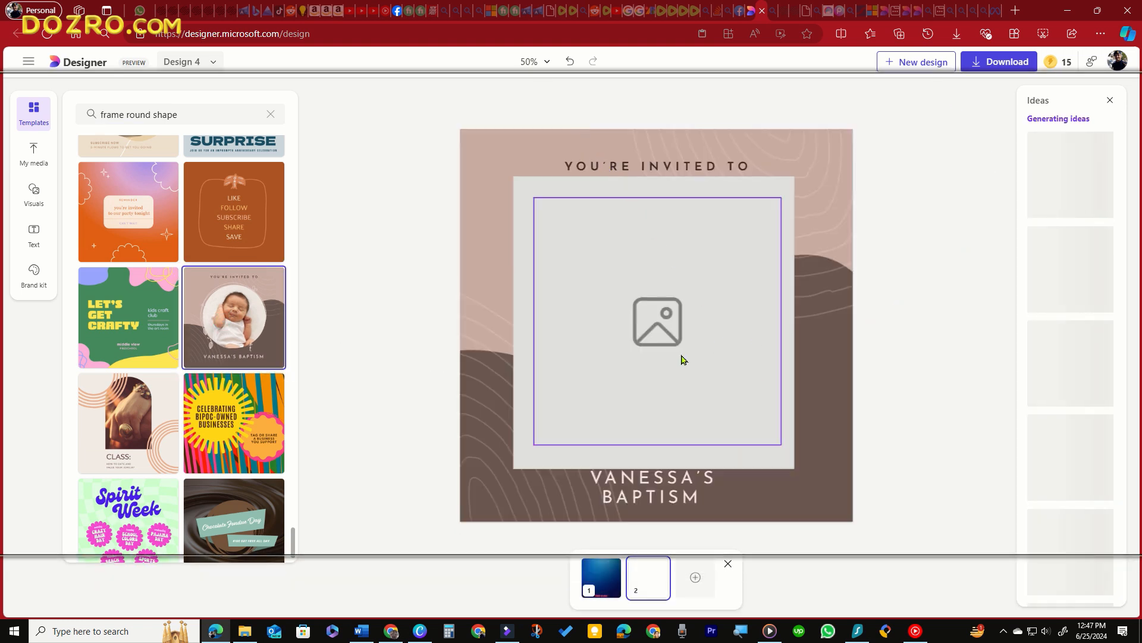
Step: Copy the round baby photo from page 2, paste it onto the blue page 1, and move it slightly right and down
{"action": "left_click", "coordinate": [622, 269]}
{"action": "right_click", "coordinate": [620, 263]}
{"action": "left_click", "coordinate": [653, 274]}
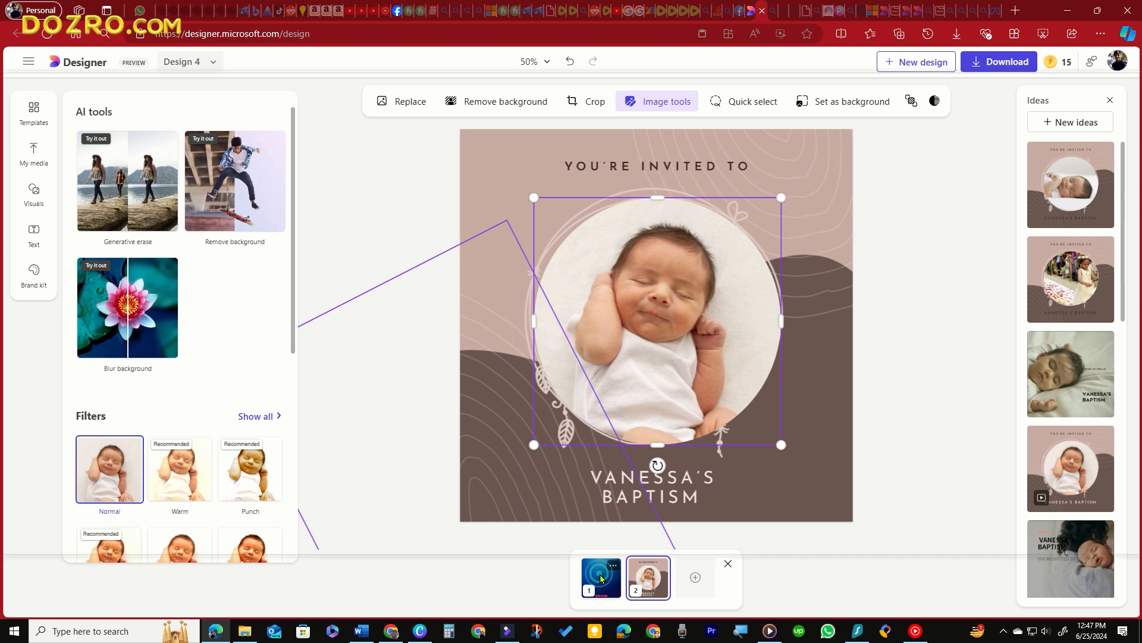
{"action": "left_click", "coordinate": [601, 579]}
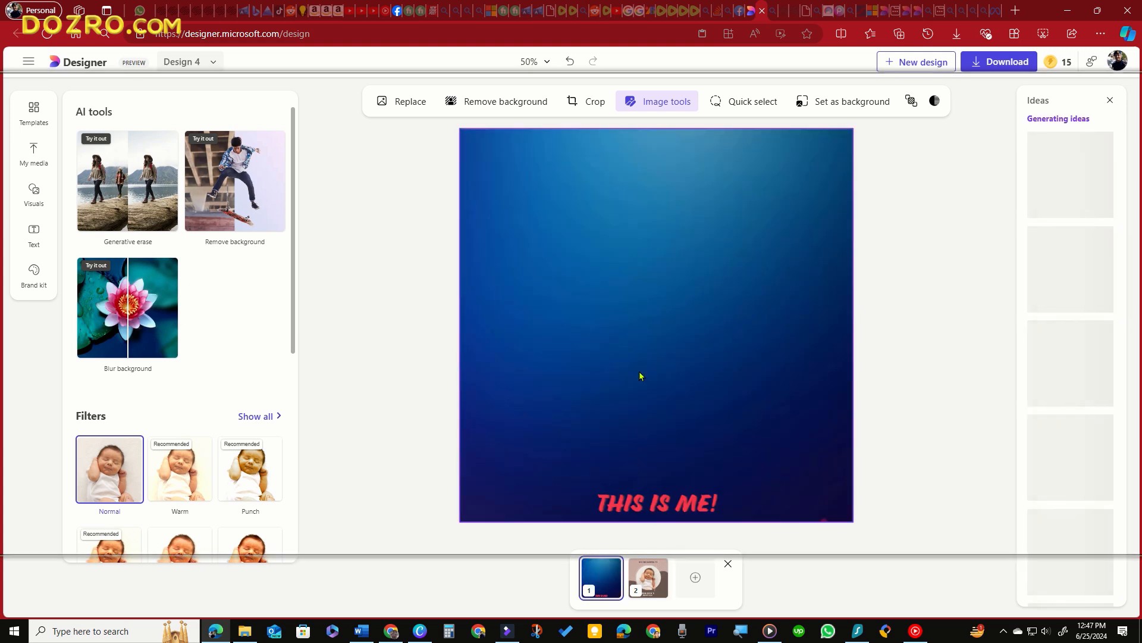
{"action": "right_click", "coordinate": [644, 276]}
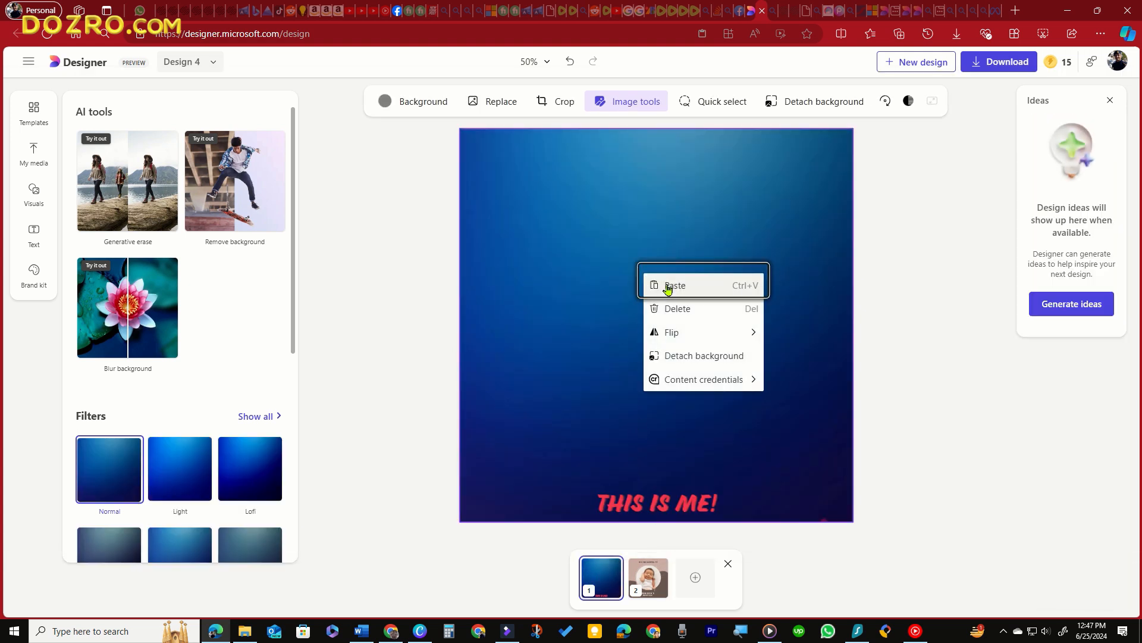
{"action": "left_click", "coordinate": [668, 286]}
{"action": "left_click_drag", "start_coordinate": [602, 296], "coordinate": [668, 313]}
Step: Fill the round frame on page 1 with the previously uploaded photo of the police officer beside the car
{"action": "left_click", "coordinate": [34, 154]}
{"action": "left_click_drag", "start_coordinate": [89, 439], "coordinate": [581, 225]}
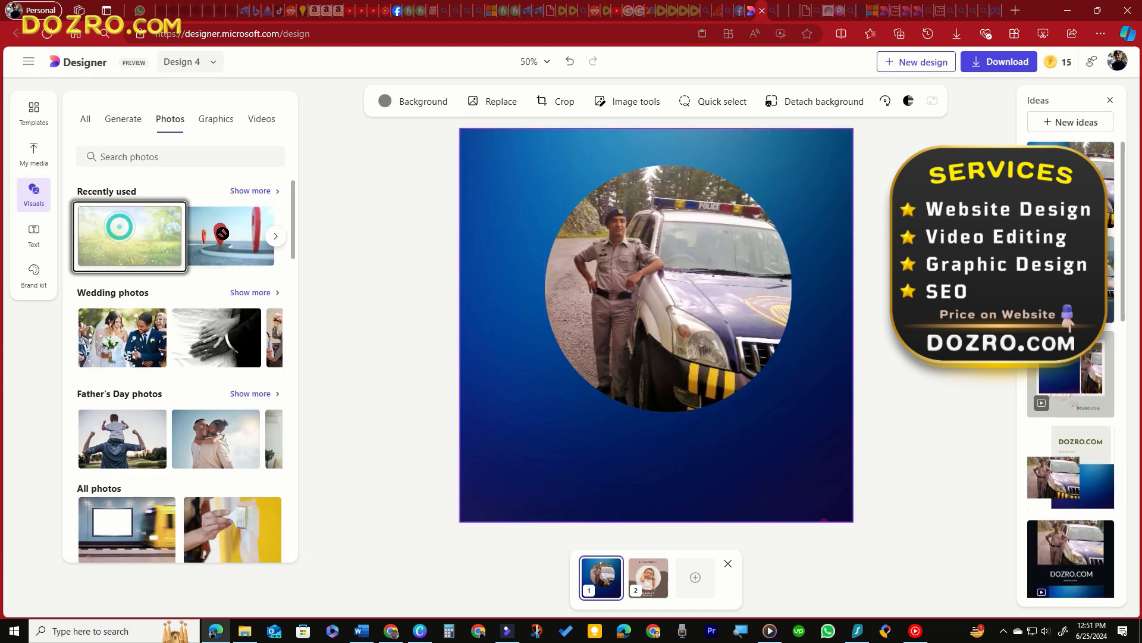
Step: Replace the photo in the round frame with the recently used meadow photo and shift the image slightly within the frame
{"action": "left_click_drag", "start_coordinate": [125, 235], "coordinate": [609, 259]}
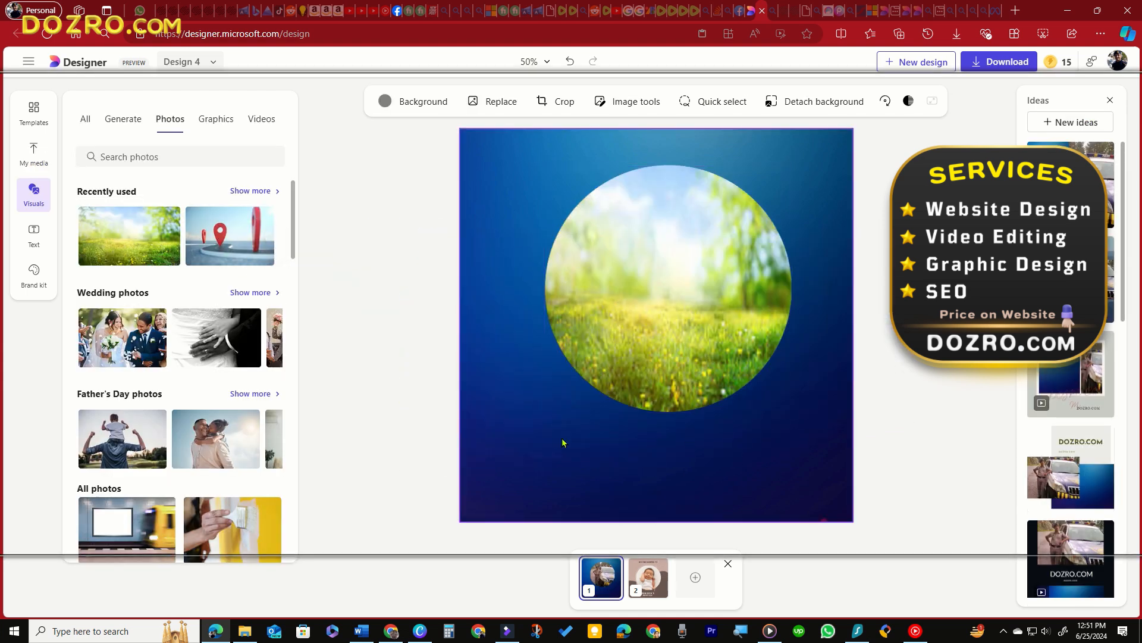
{"action": "left_click", "coordinate": [653, 273]}
{"action": "double_click", "coordinate": [650, 268]}
{"action": "left_click_drag", "start_coordinate": [726, 309], "coordinate": [693, 314]}
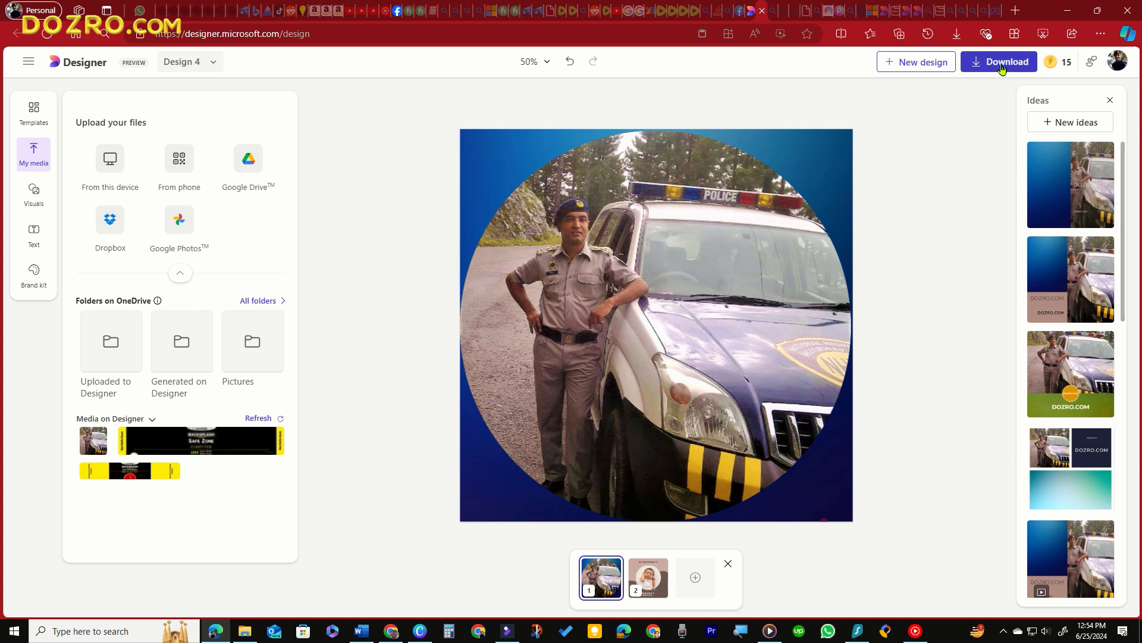
Step: Open the download options, review the available file types, and keep PNG with a transparent background enabled
{"action": "left_click", "coordinate": [1001, 62]}
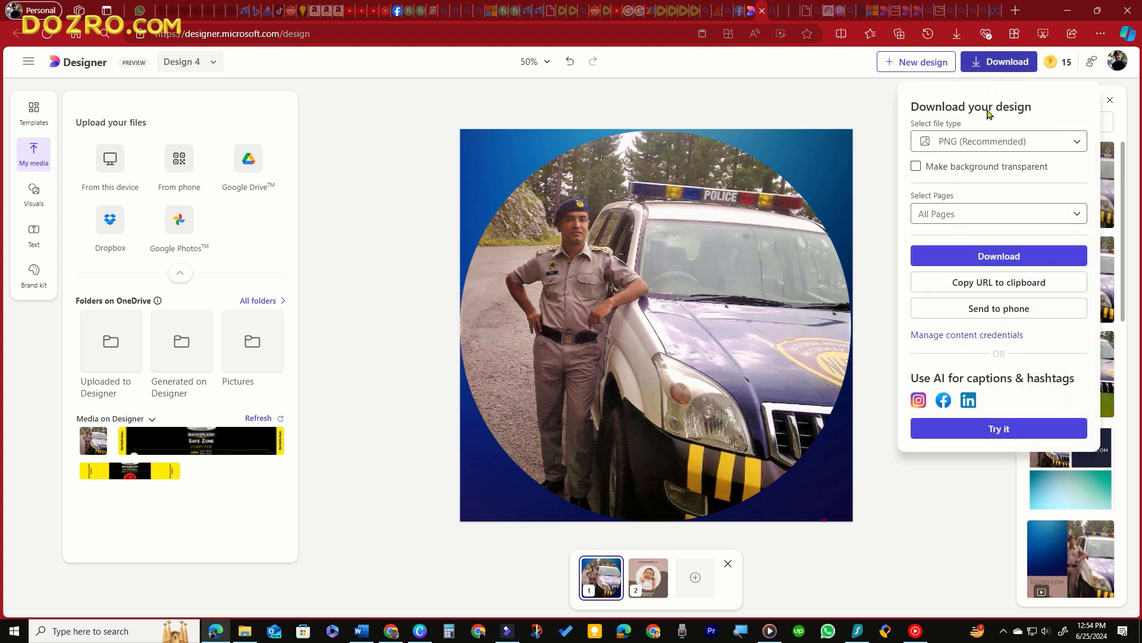
{"action": "left_click", "coordinate": [1077, 143]}
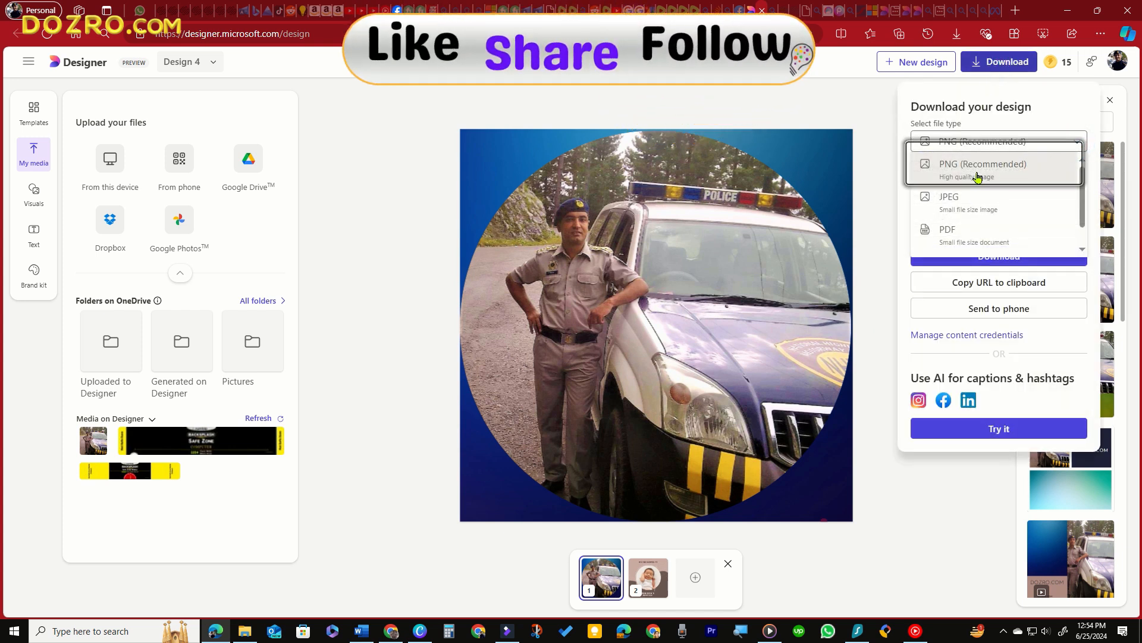
{"action": "scroll", "coordinate": [978, 240], "scroll_direction": "down", "scroll_amount": 1}
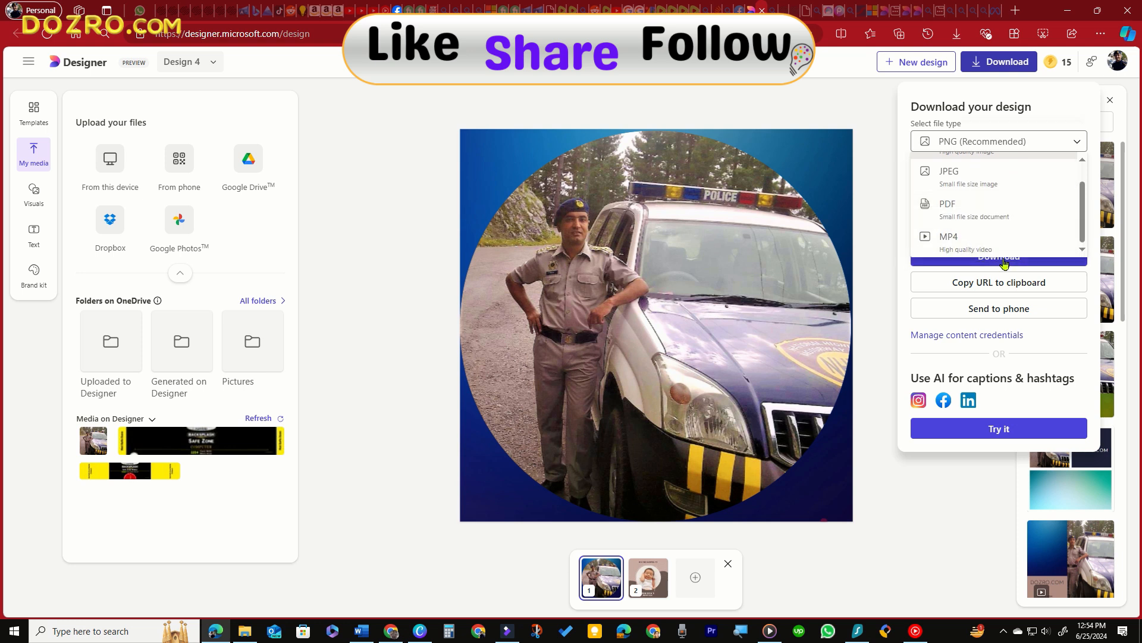
{"action": "scroll", "coordinate": [976, 197], "scroll_direction": "up", "scroll_amount": 2}
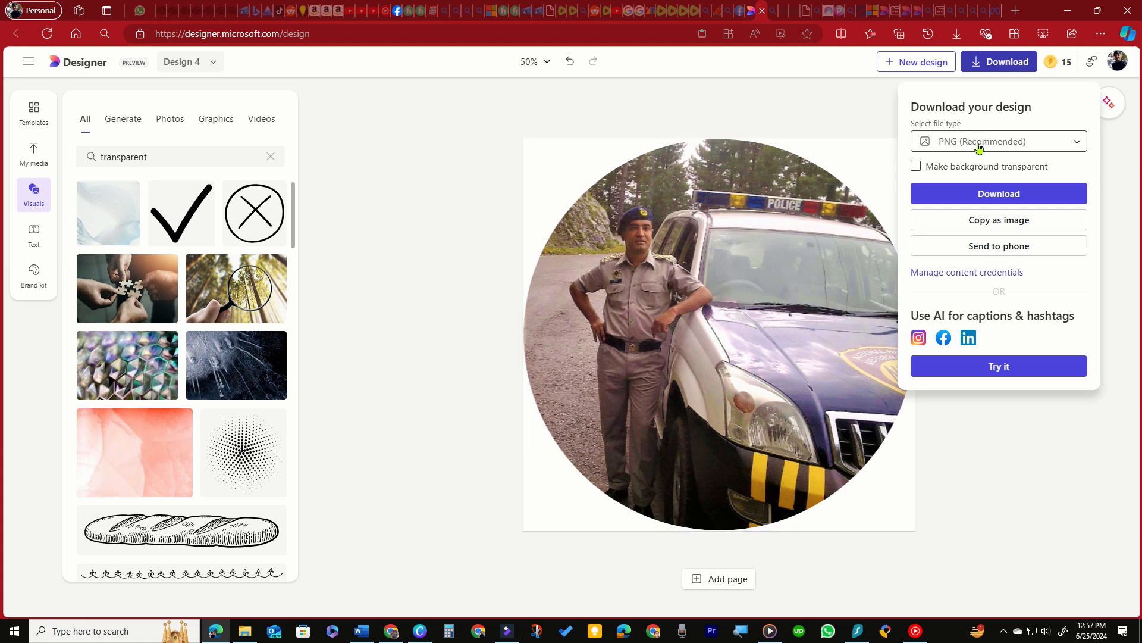
{"action": "left_click", "coordinate": [916, 167]}
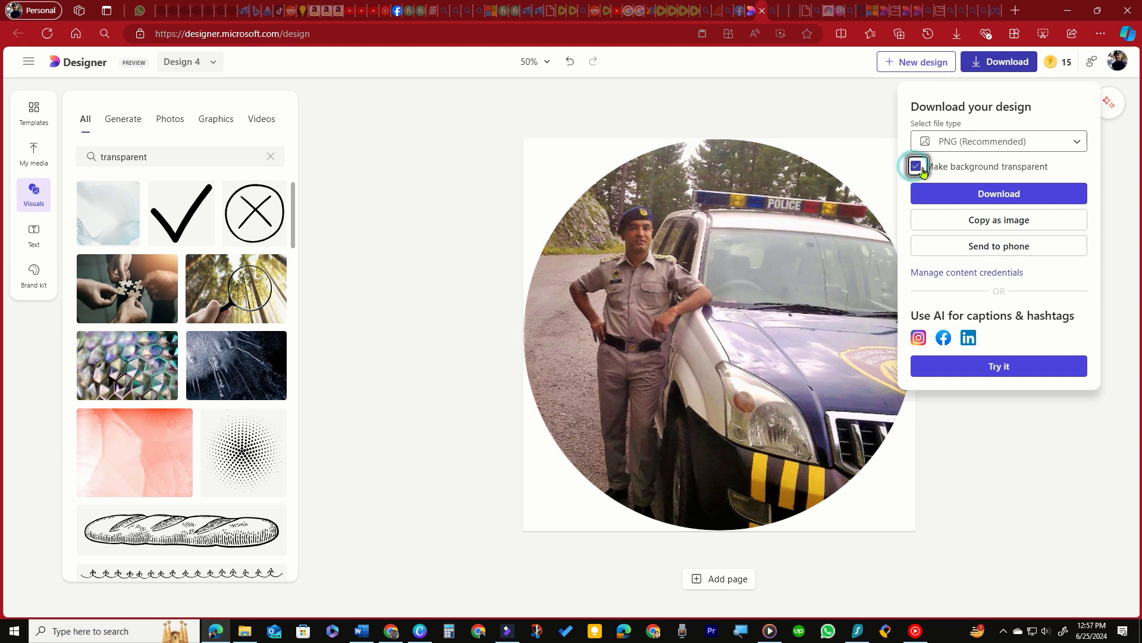